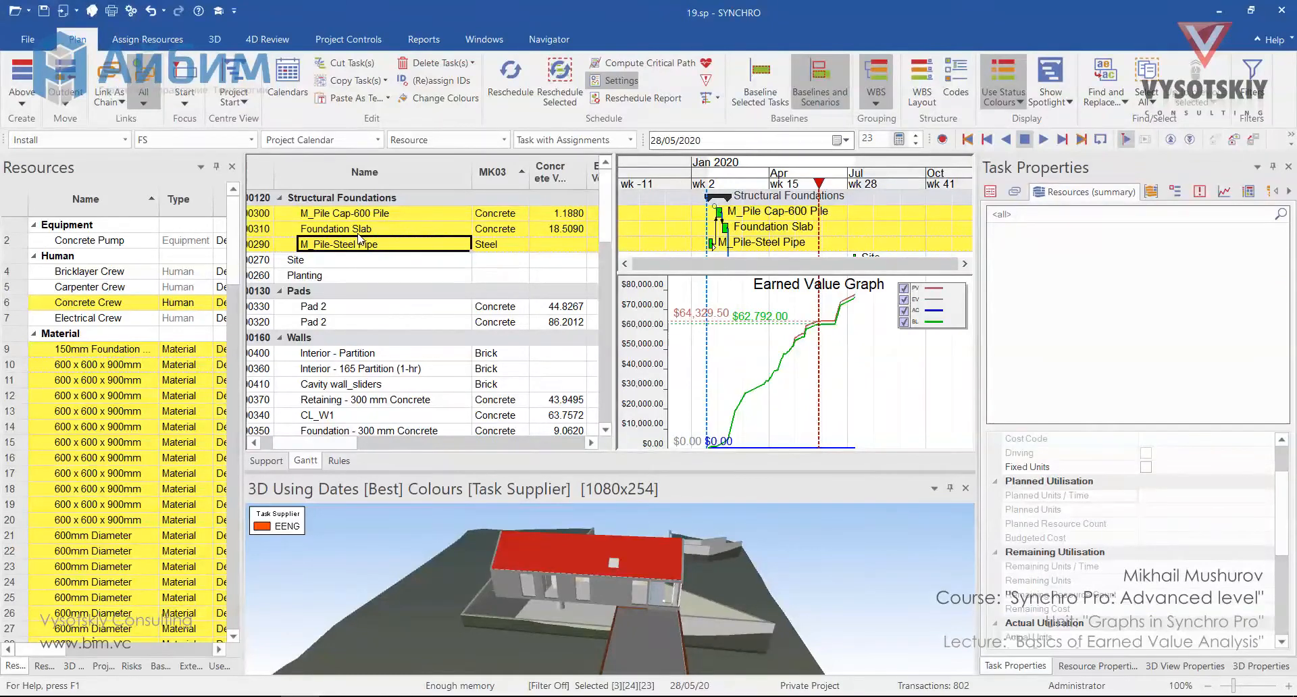
Finish the three selected Structural Foundations tasks with their planned start and planned finish dates, applying the choice to all.
right_click(358, 230)
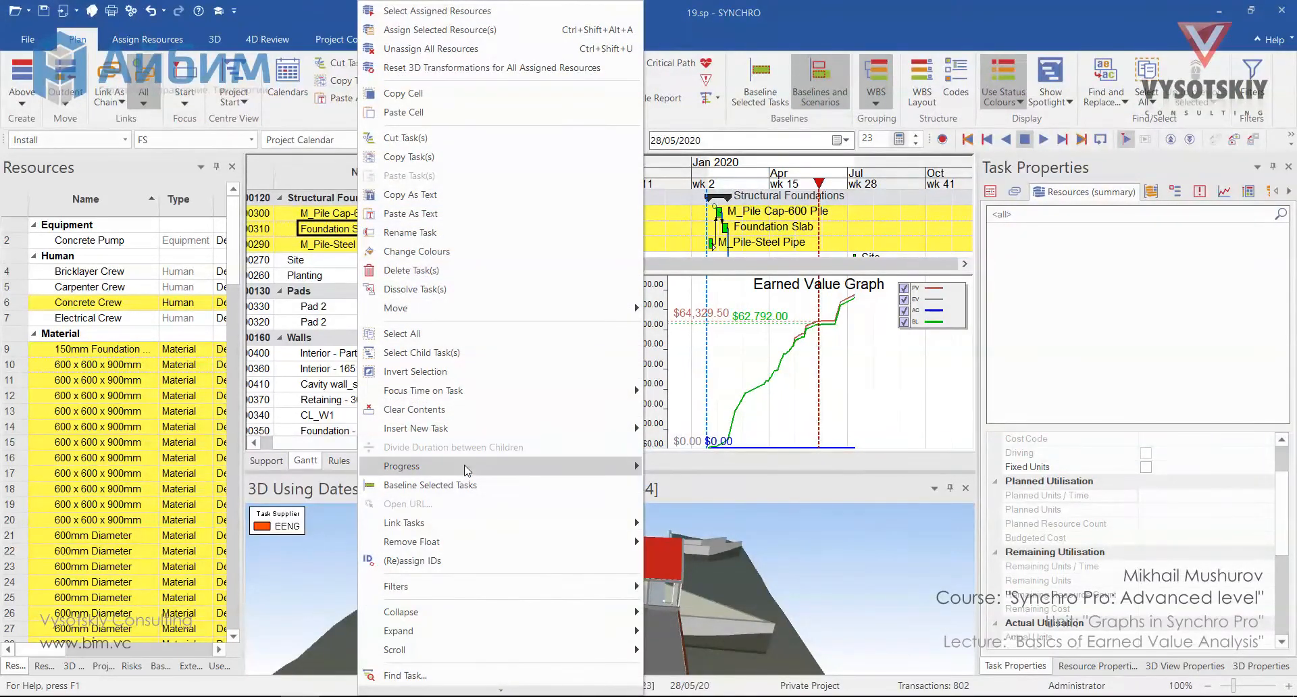
mouse_move(464, 471)
left_click(694, 484)
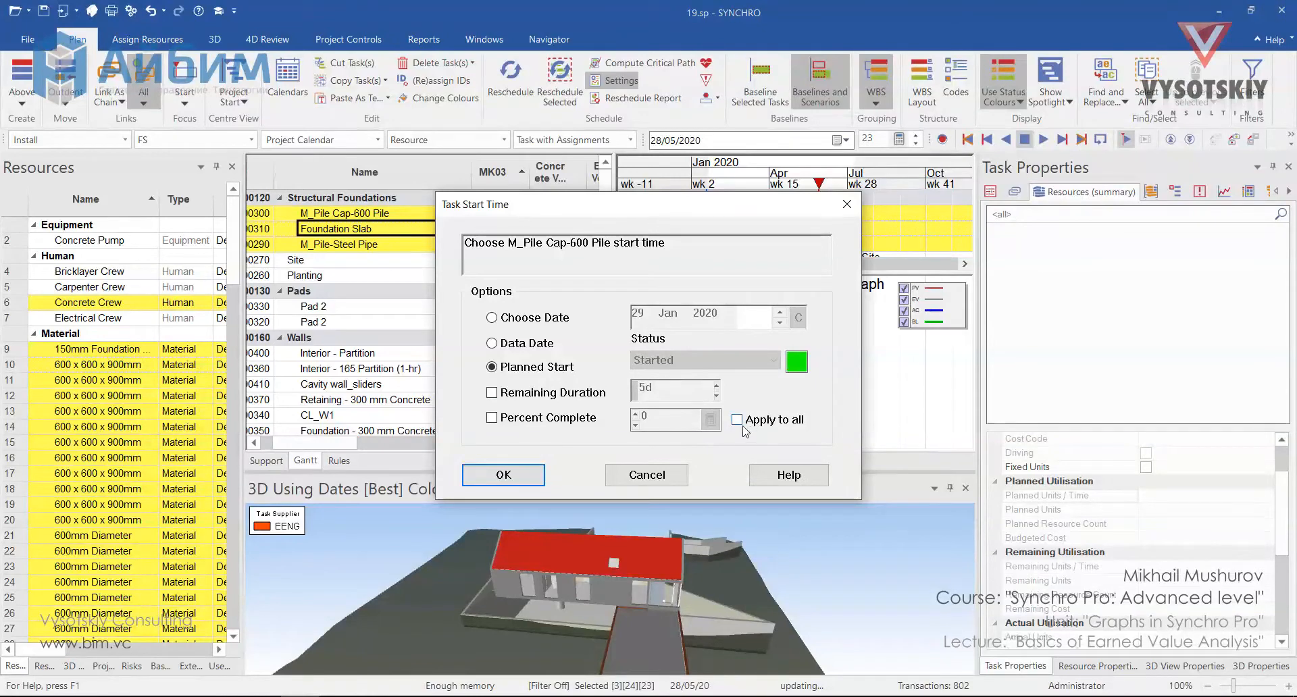
left_click(504, 475)
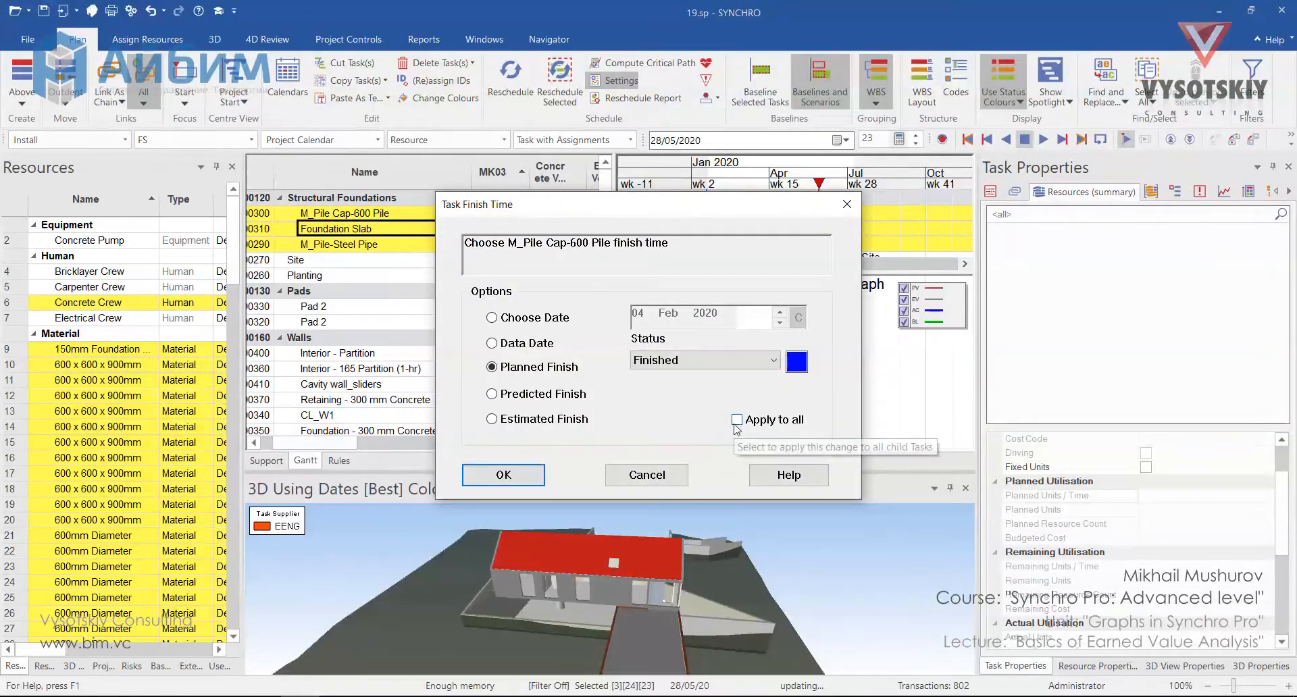
left_click(736, 421)
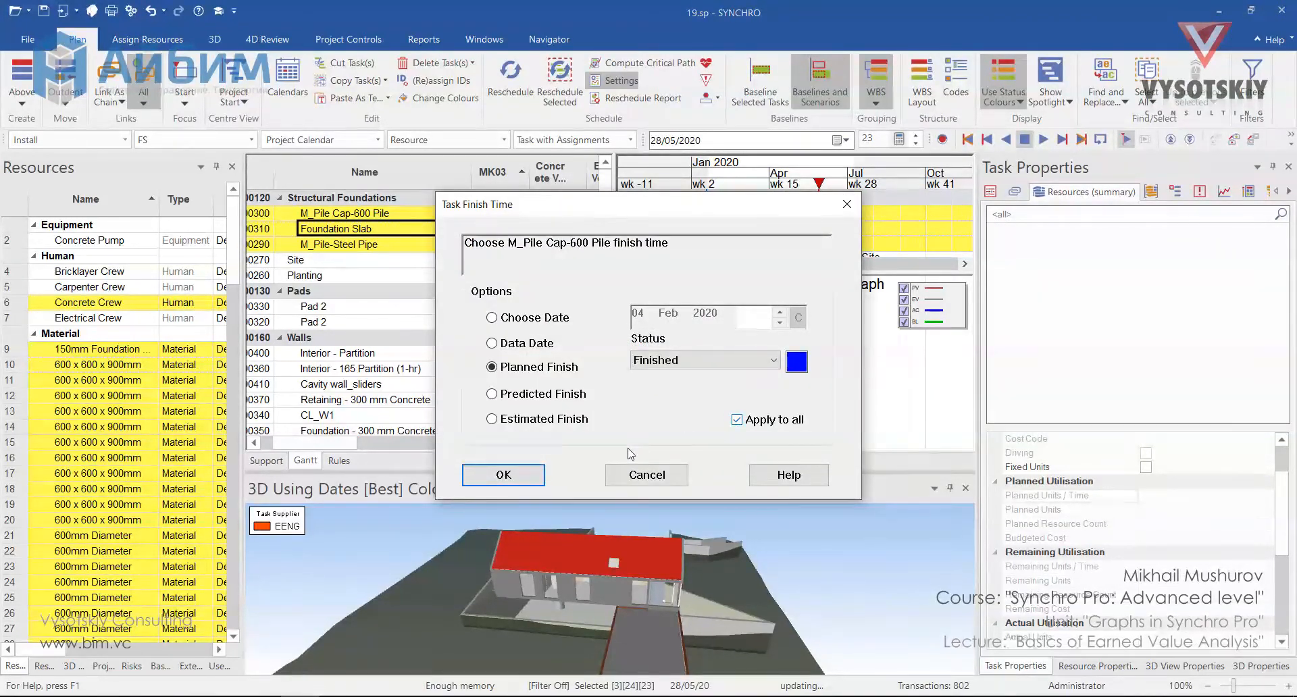
left_click(539, 476)
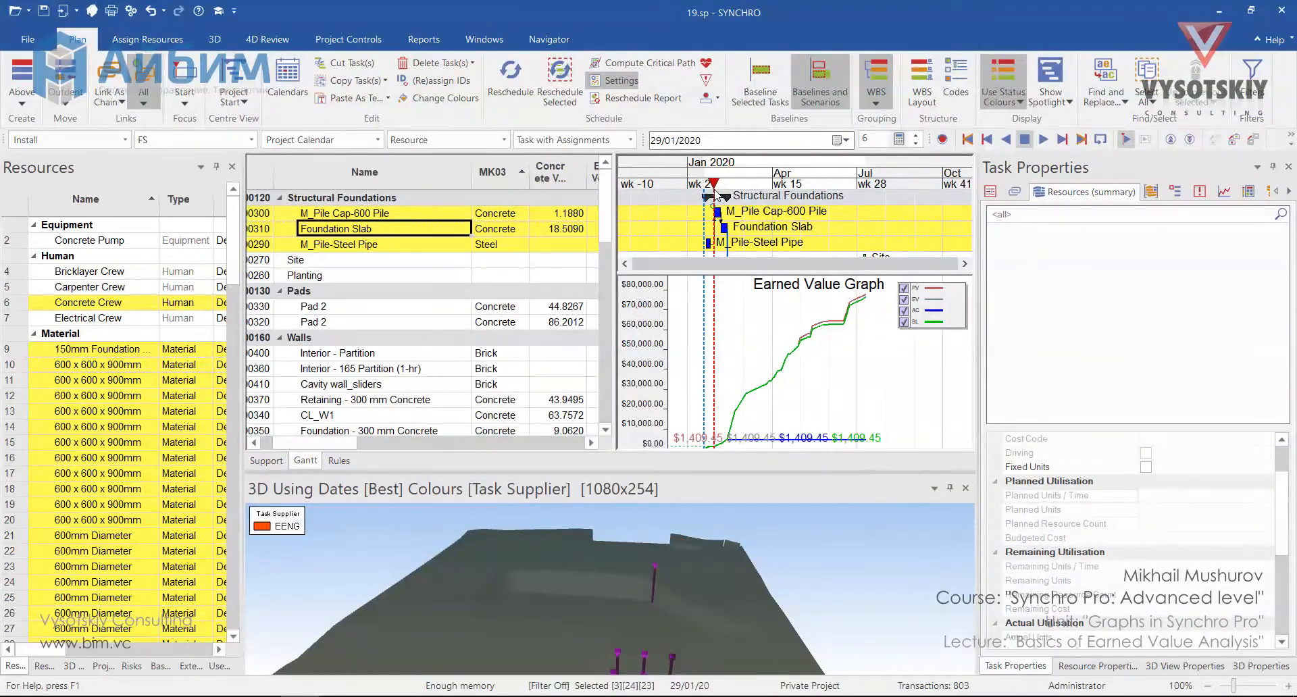
Move the focus time through late January to 07/02/2020 and hide the BL curve in the Earned Value Graph.
left_click_drag(716, 195, 714, 194)
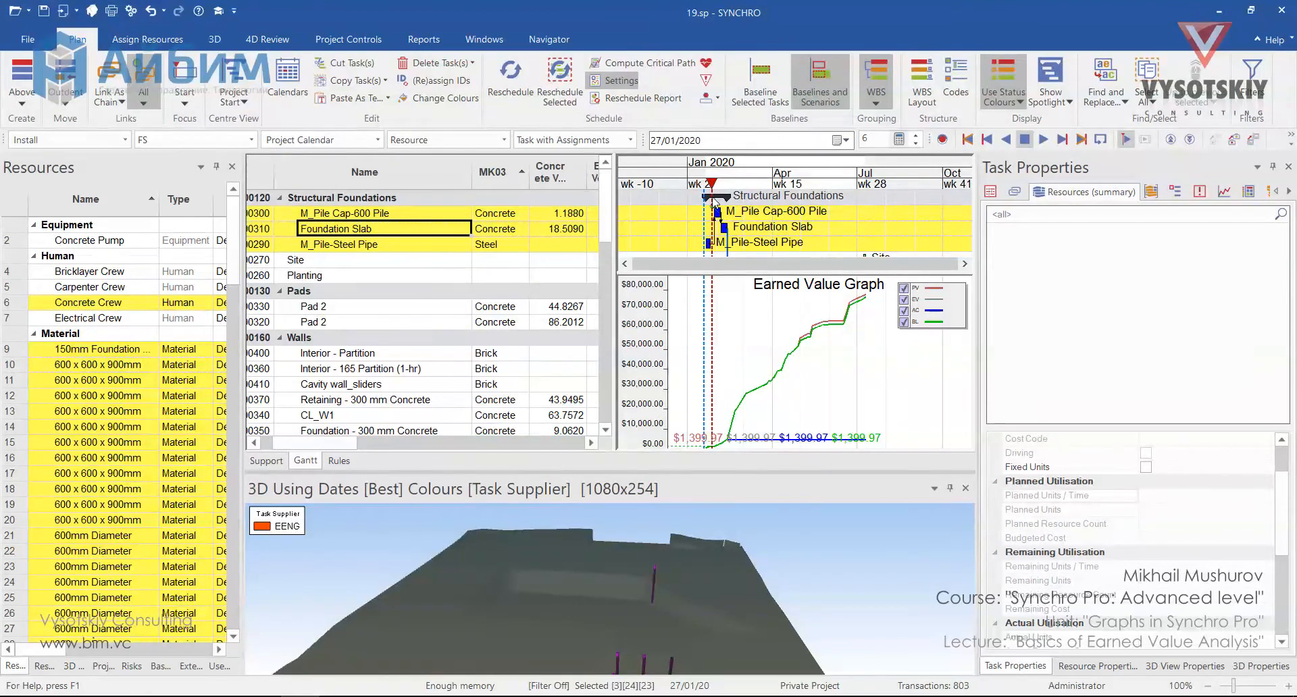
left_click_drag(712, 198, 722, 192)
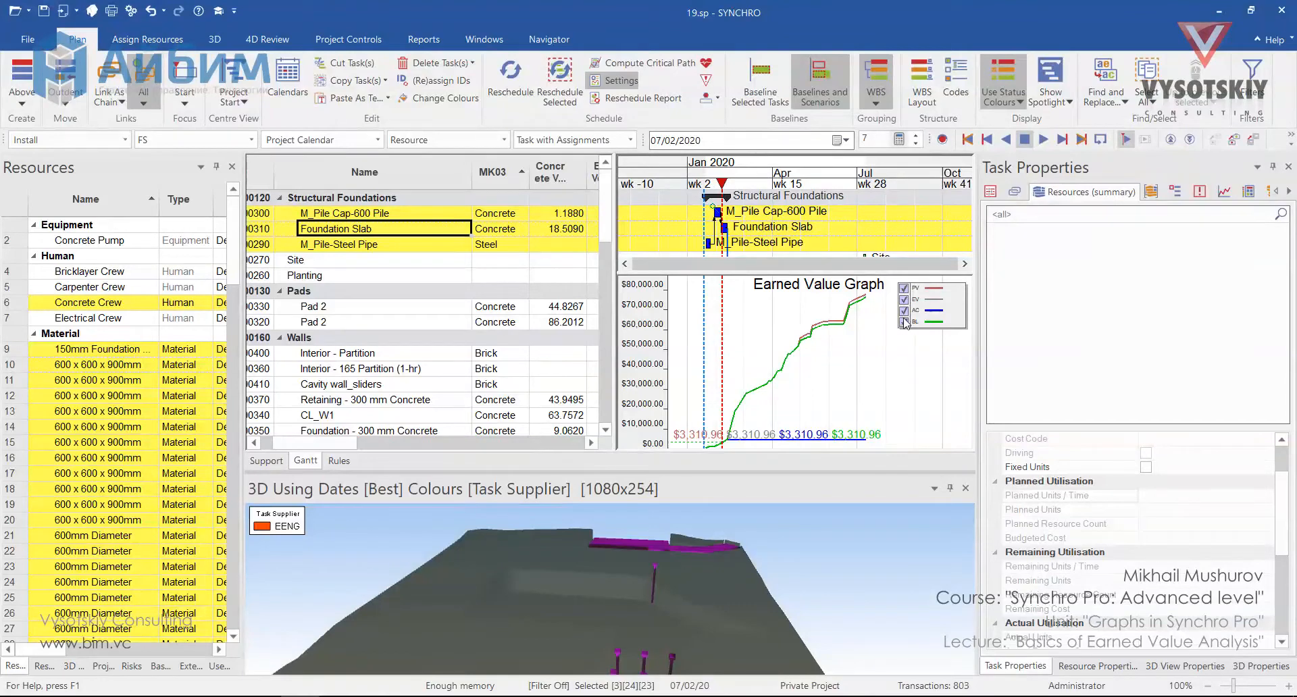
left_click(904, 325)
Start the Pad 2 task with 86.2012 concrete volume at its planned start date.
left_click(439, 323)
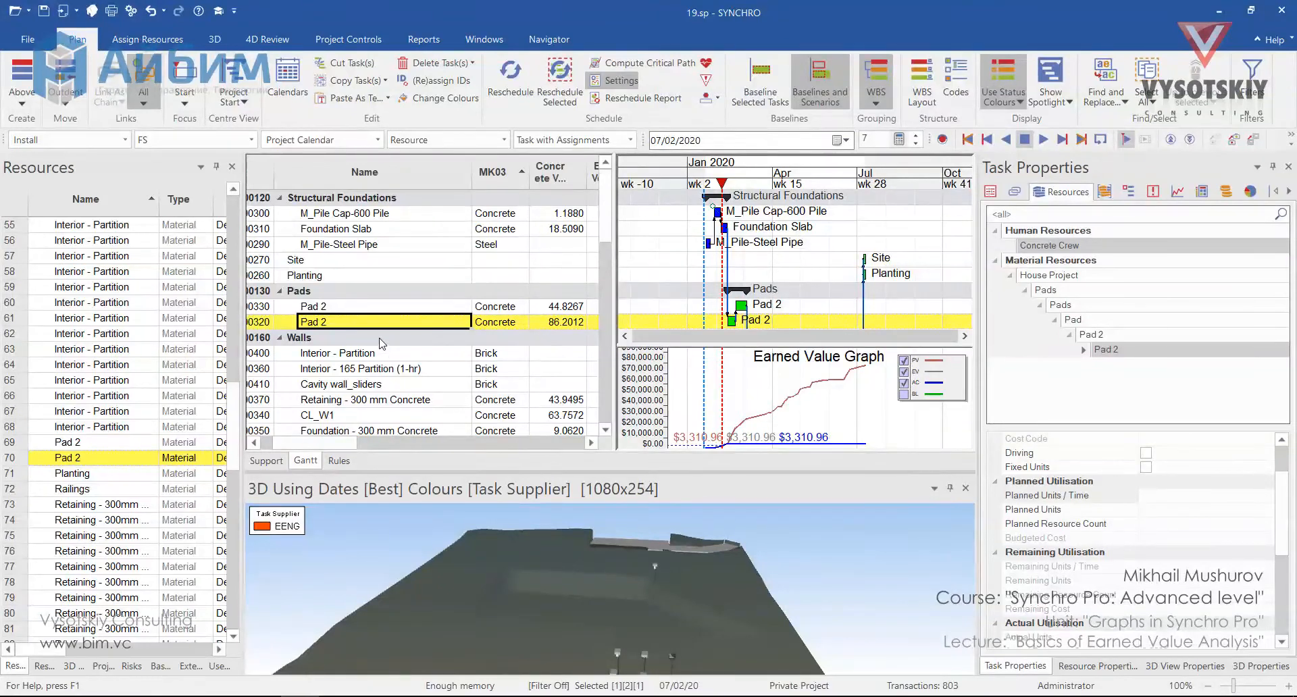
right_click(382, 318)
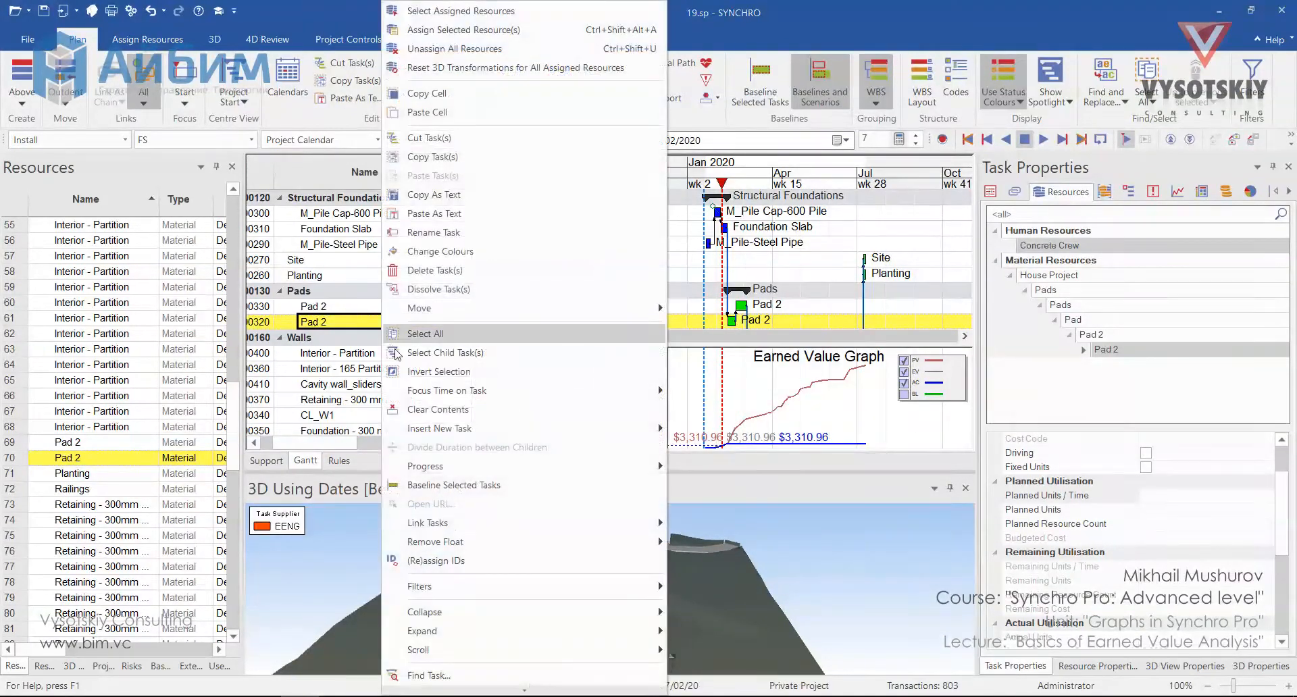
mouse_move(520, 471)
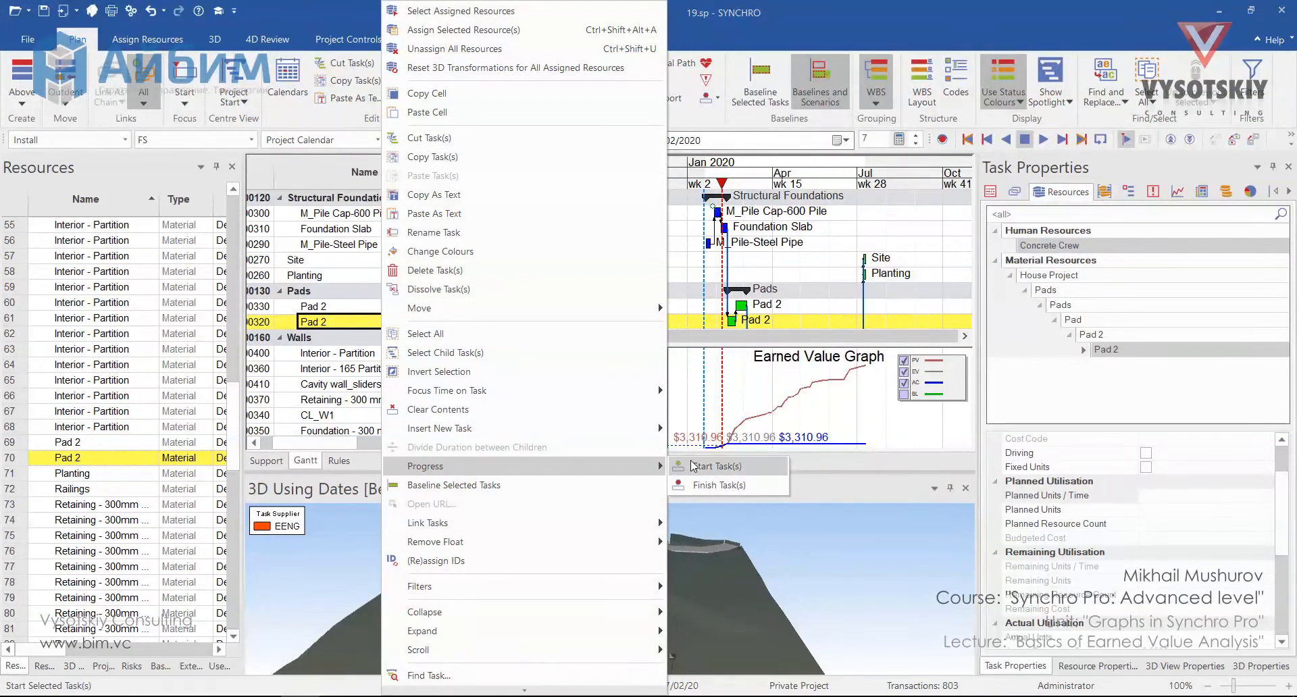
left_click(717, 466)
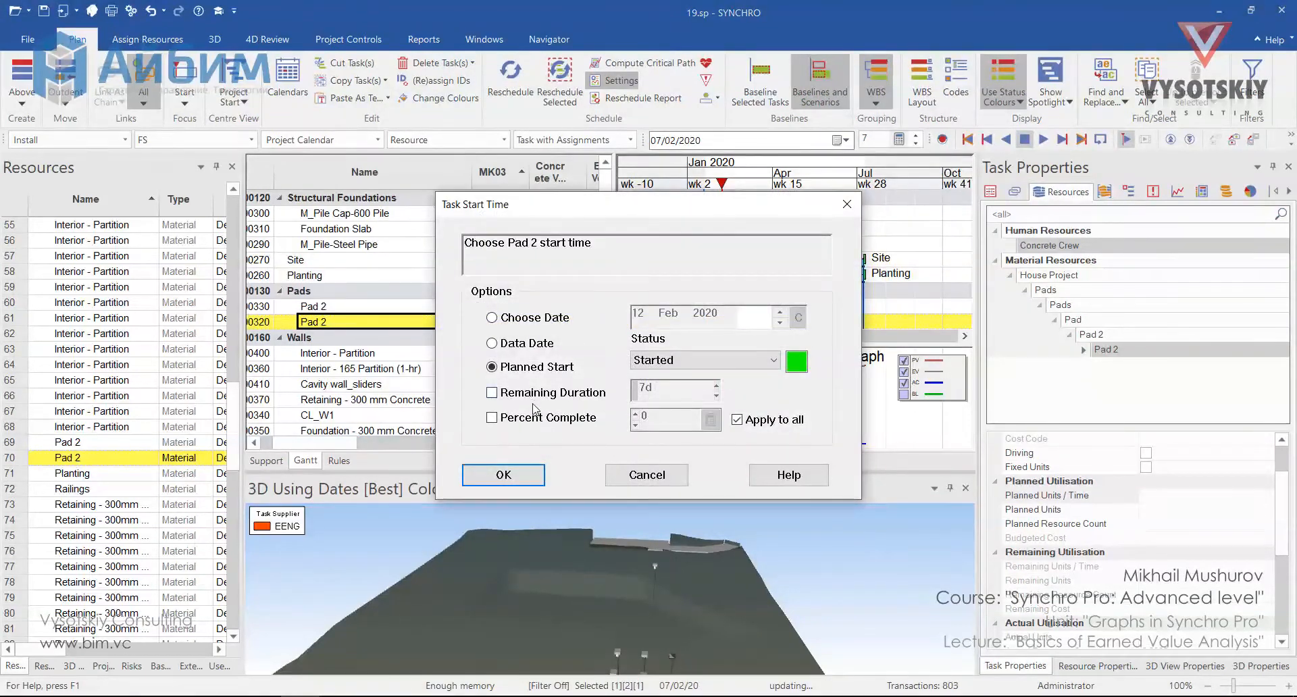
left_click(503, 475)
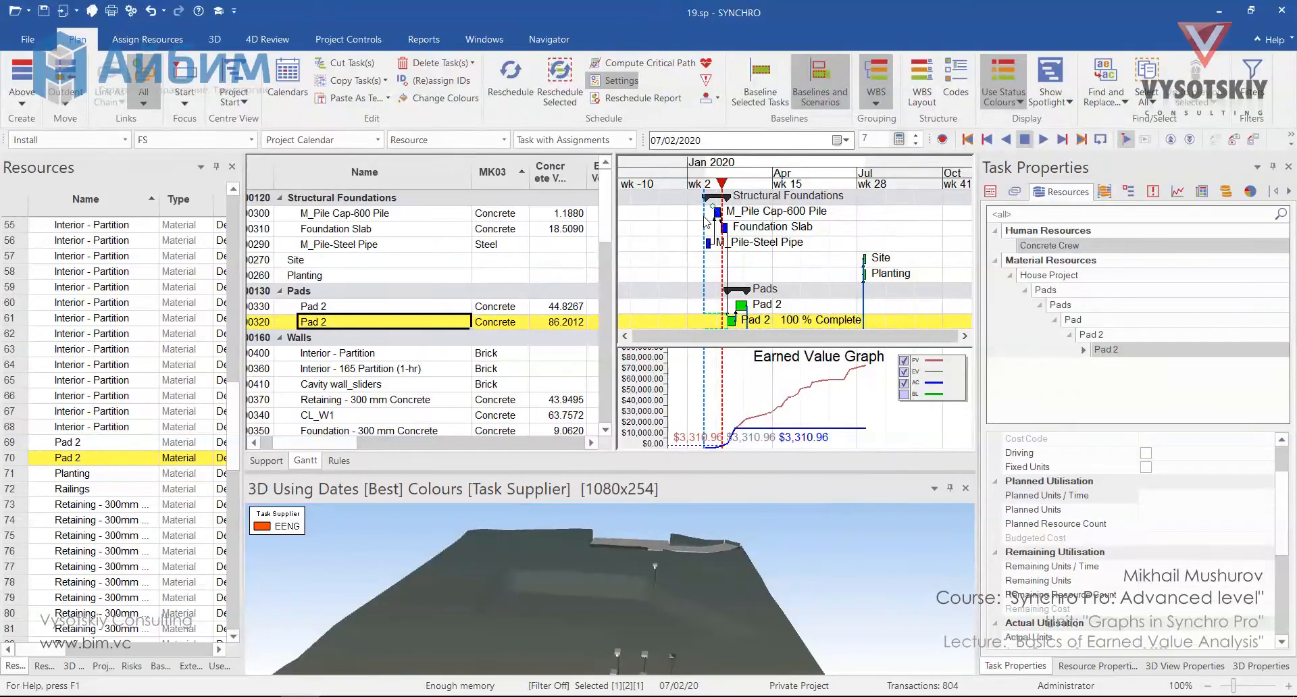
Set the project's data date to 13 Feb 2020.
right_click(742, 180)
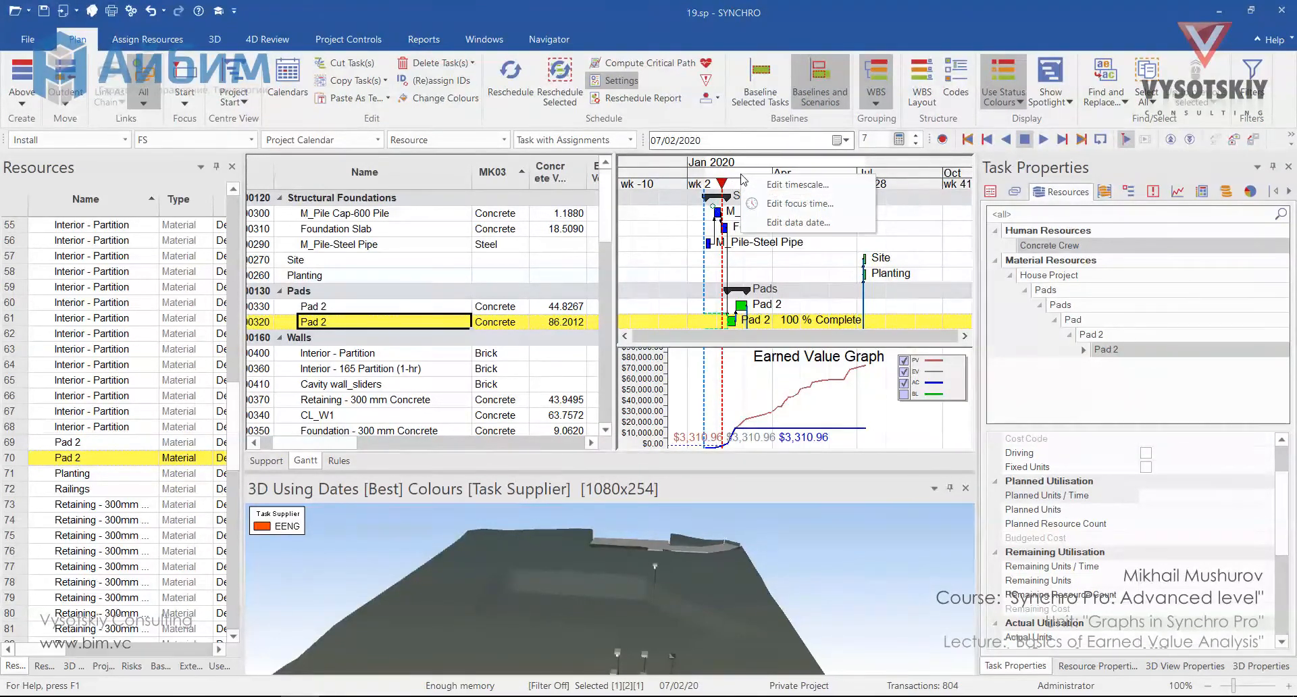
left_click(771, 224)
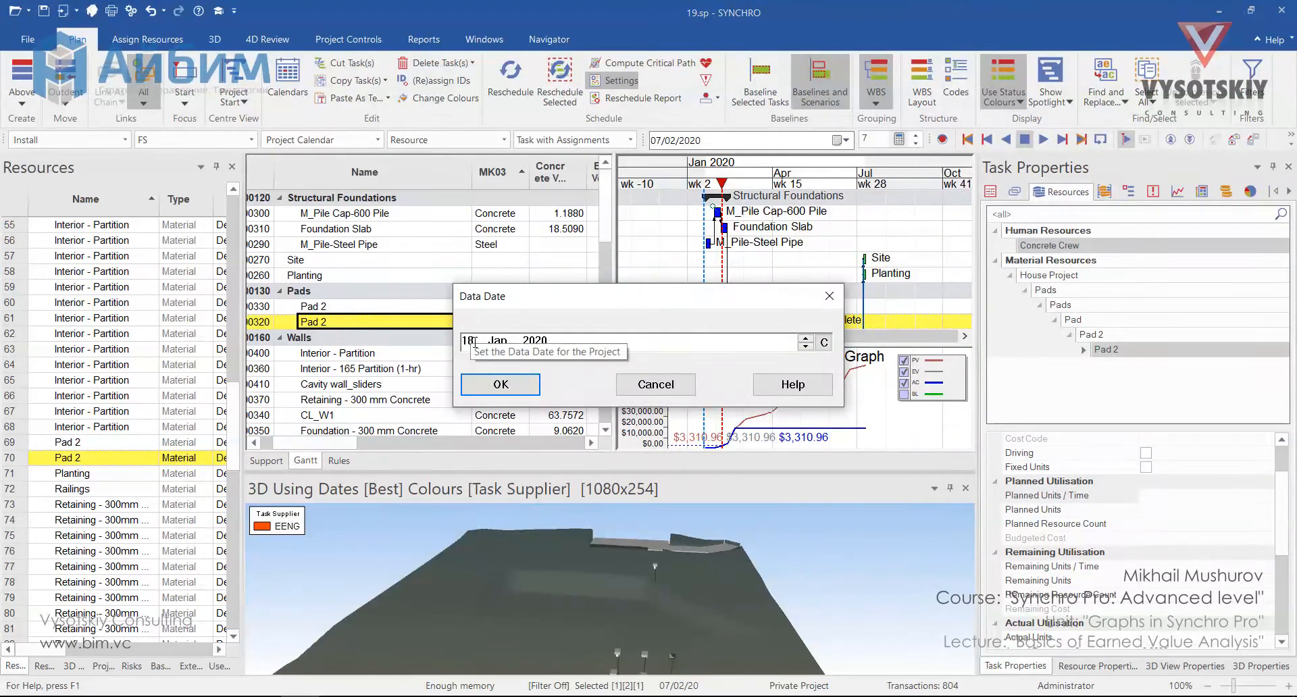
left_click(823, 343)
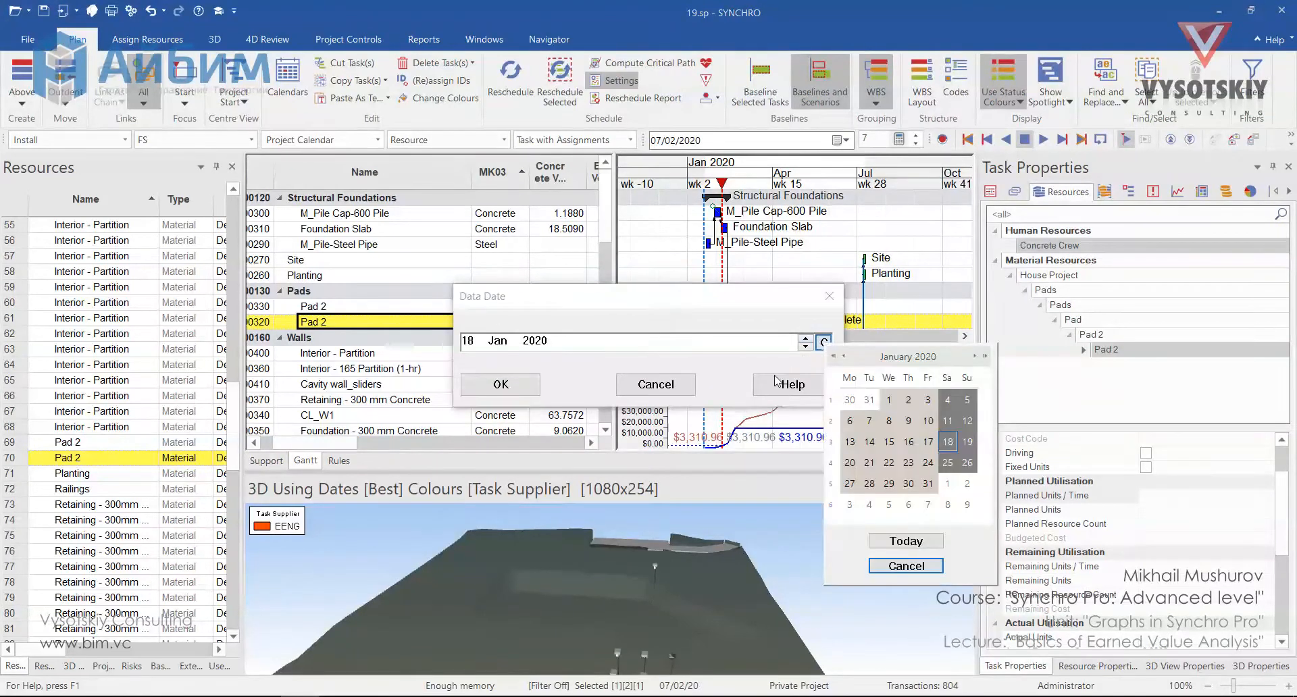
left_click(975, 356)
left_click(909, 443)
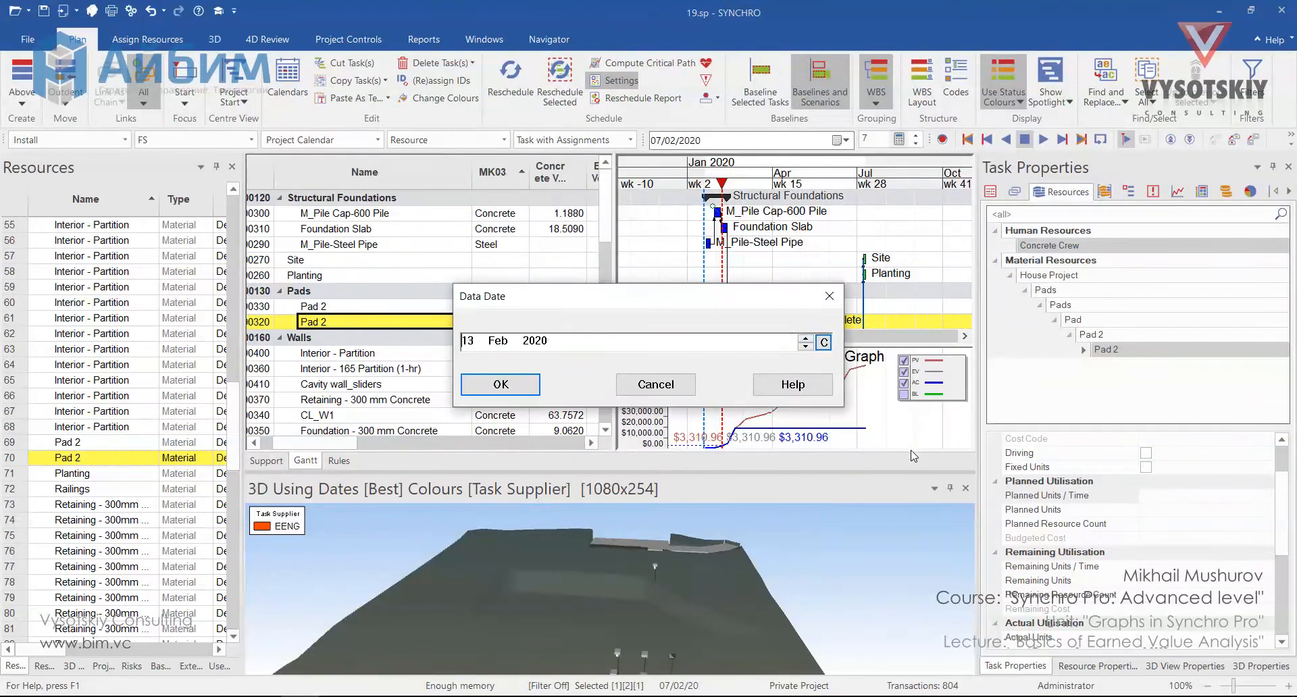
left_click(500, 384)
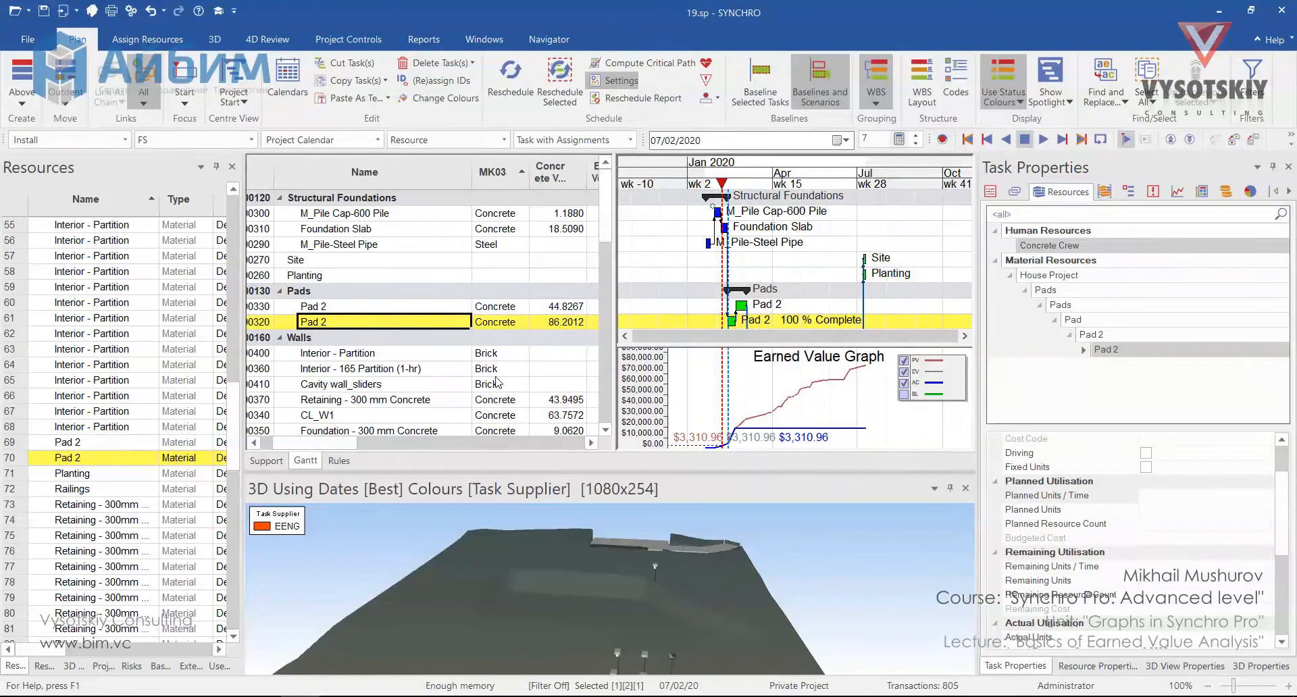
Set the actual units of the Pad 2 material resource on the started task to 10 m3.
scroll(693, 311, "up", 5, "ctrl")
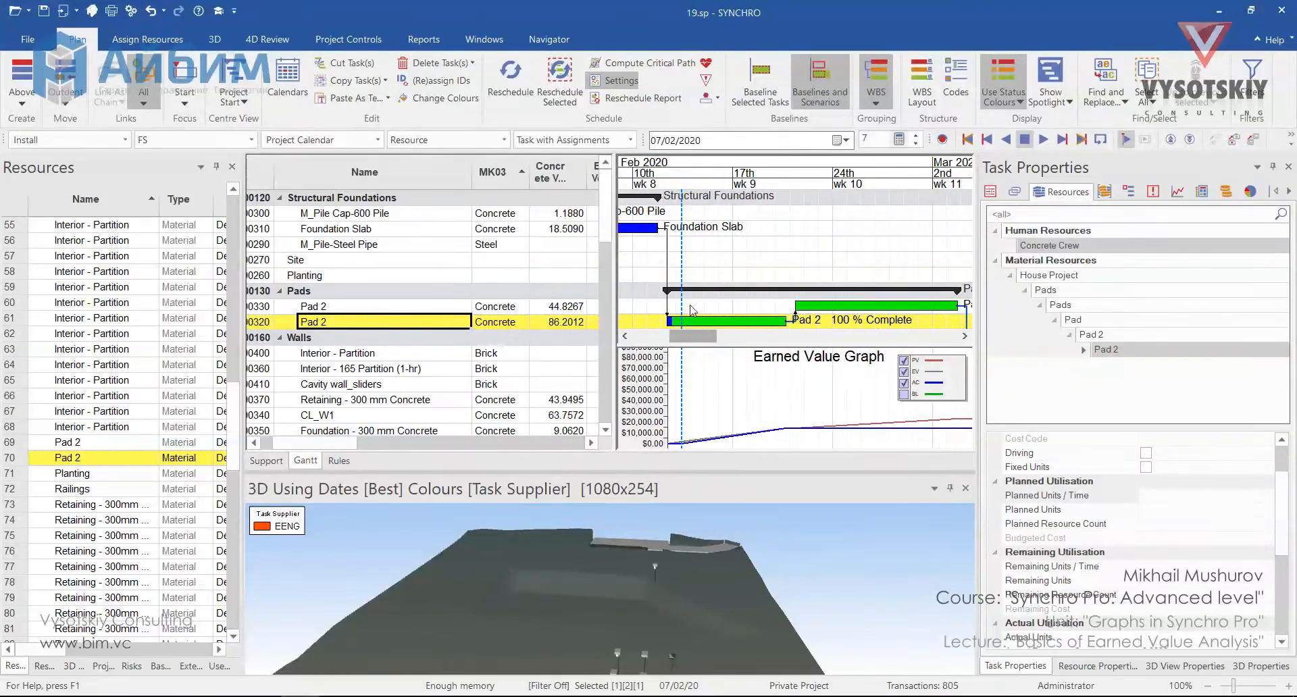
scroll(692, 311, "down", 4, "ctrl")
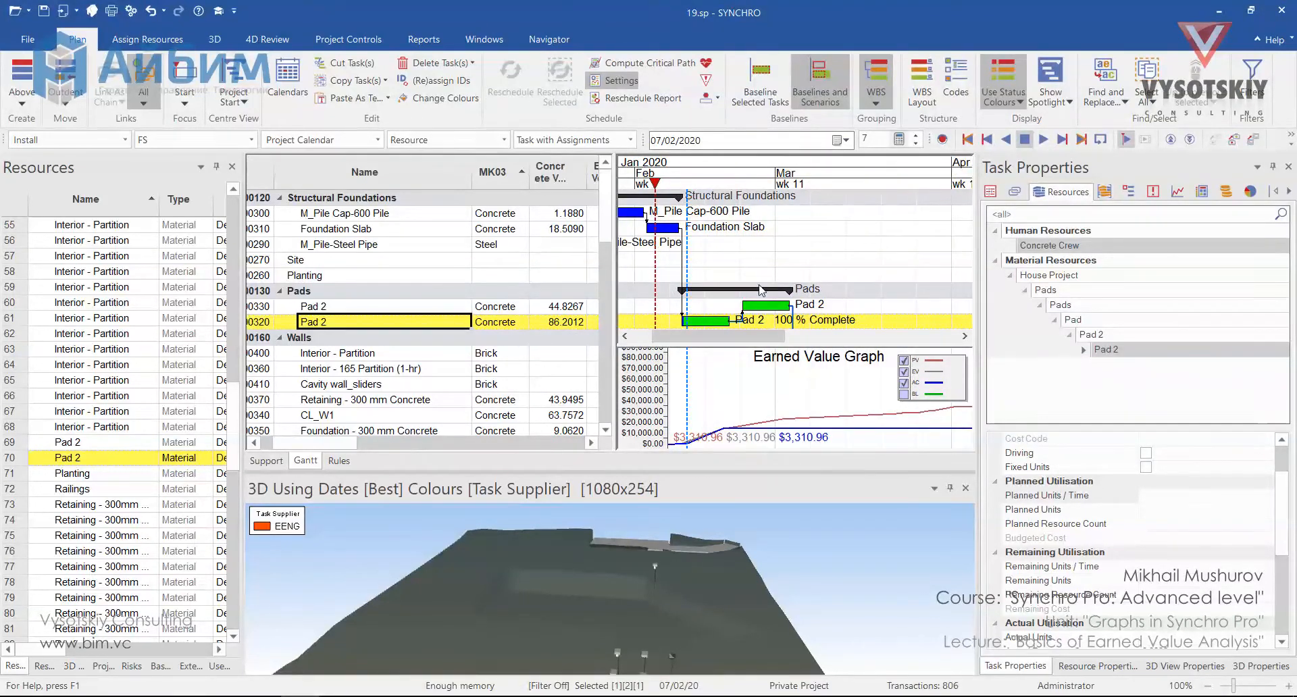
left_click(1132, 351)
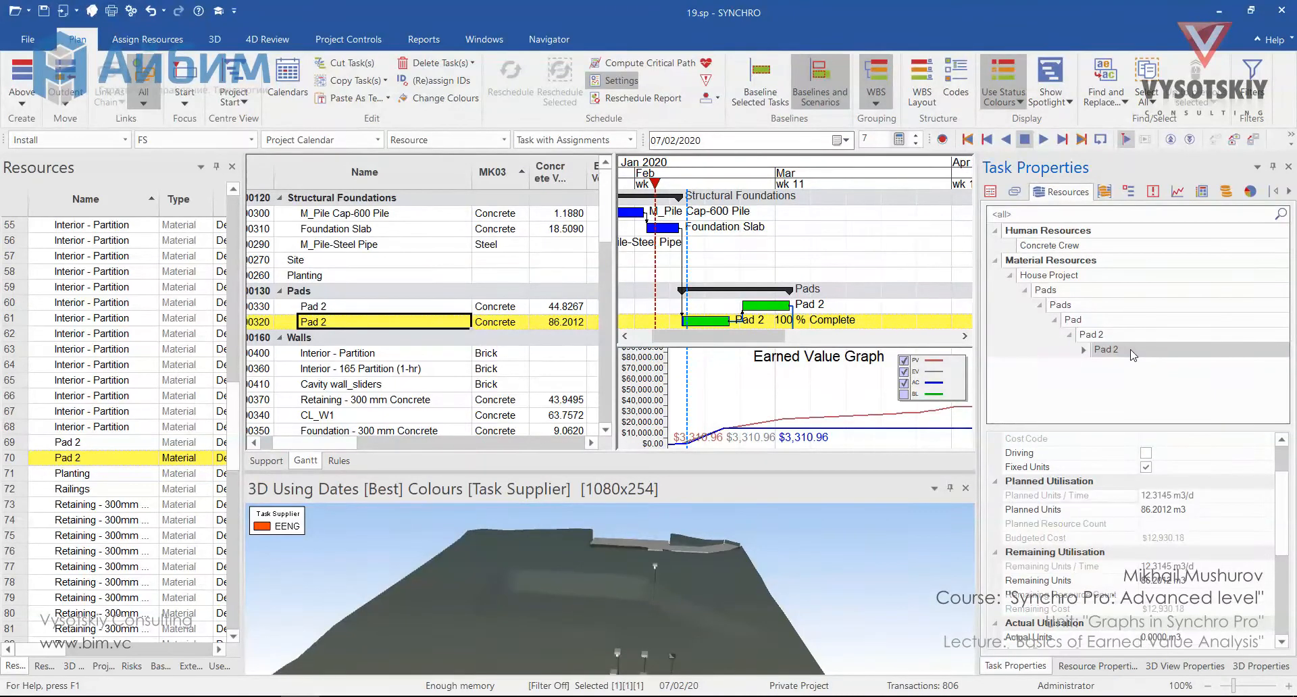
scroll(1189, 611, "down", 2)
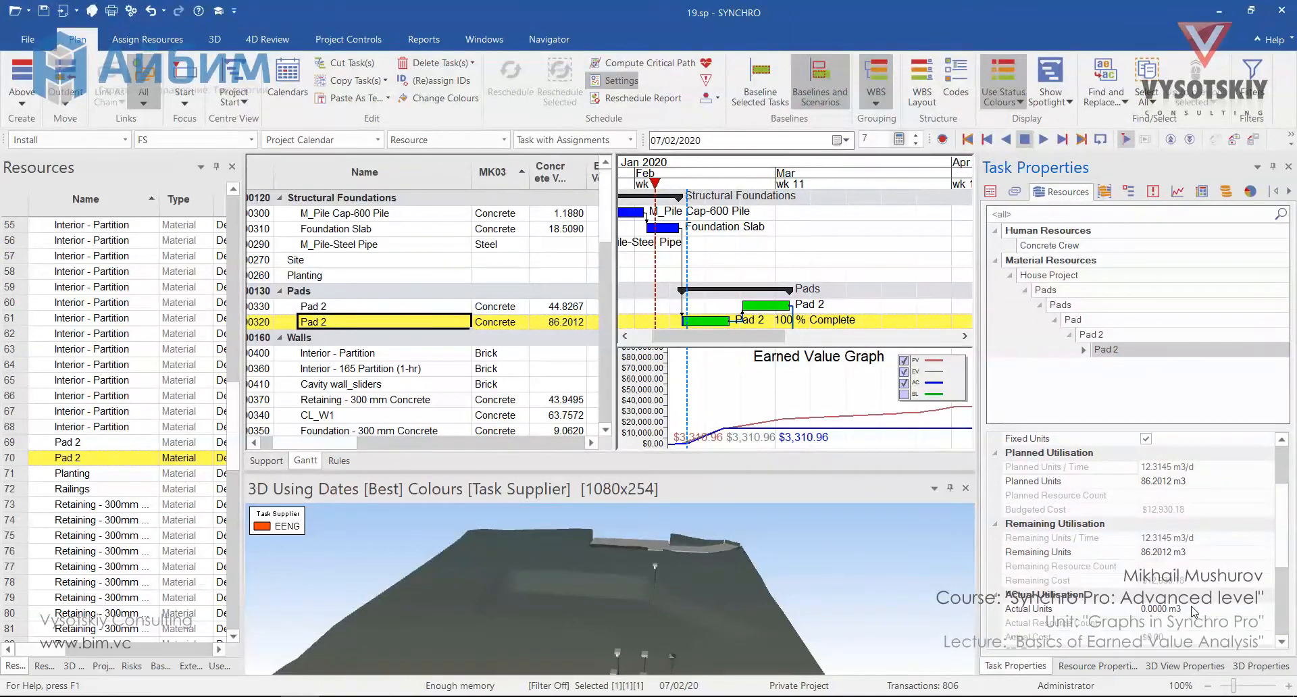
left_click(1192, 610)
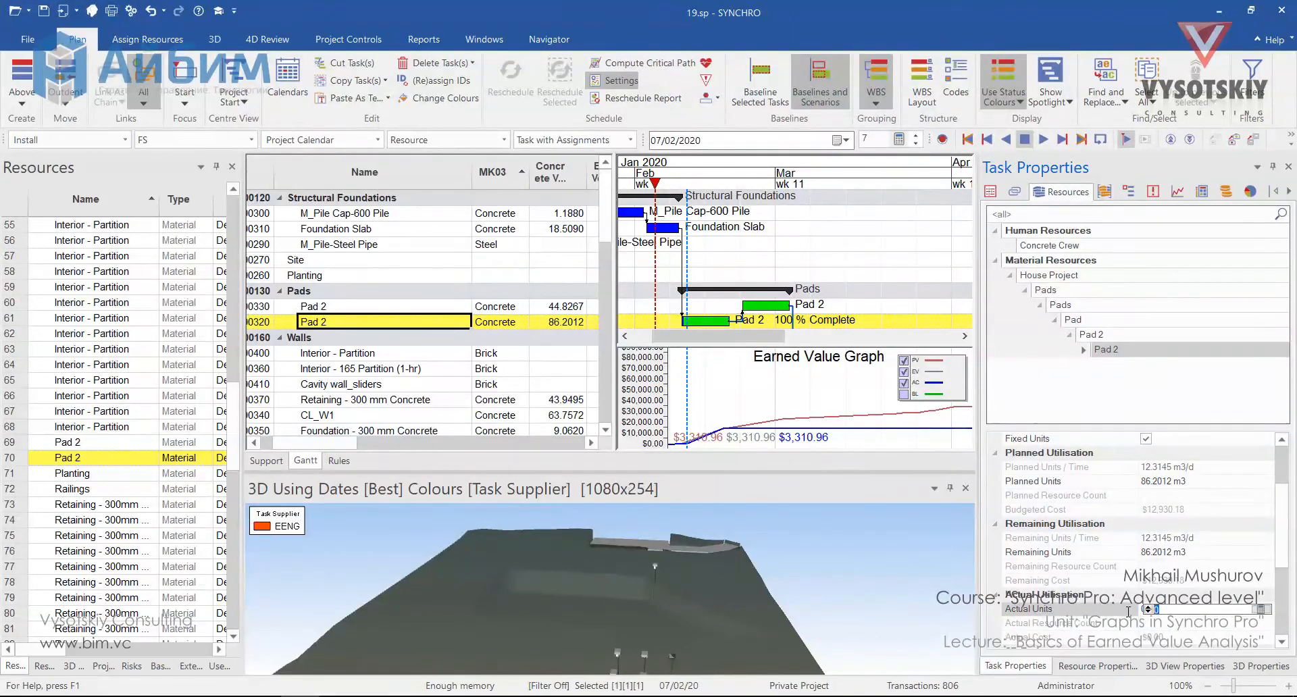
type("10.0000 m3")
key("Return")
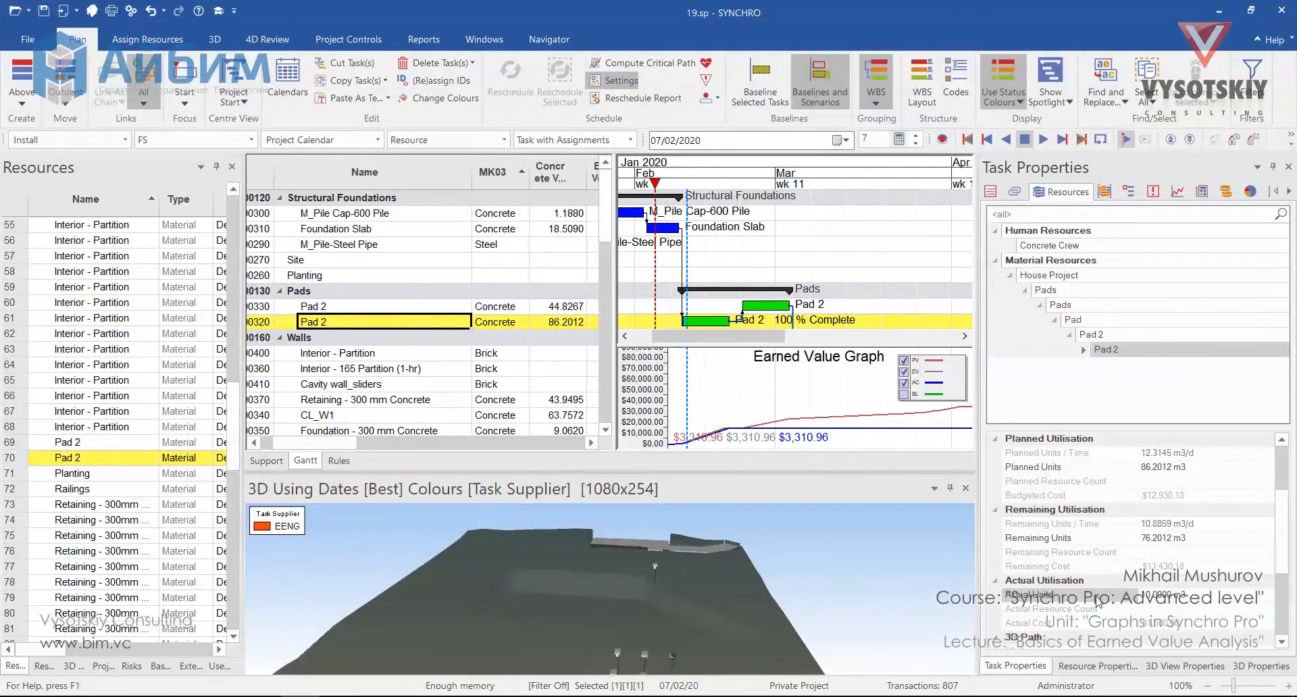
Set the started Pad 2 task's progress type to Automatic in its general properties.
left_click(990, 192)
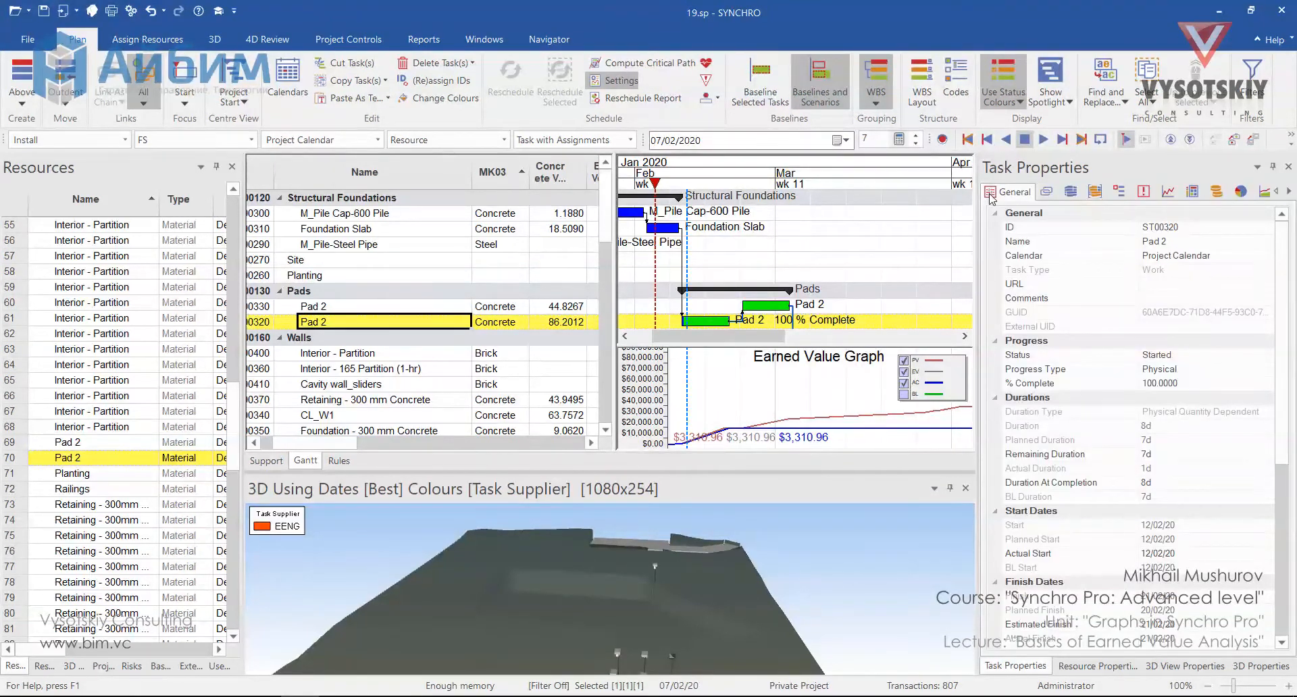
left_click(1266, 372)
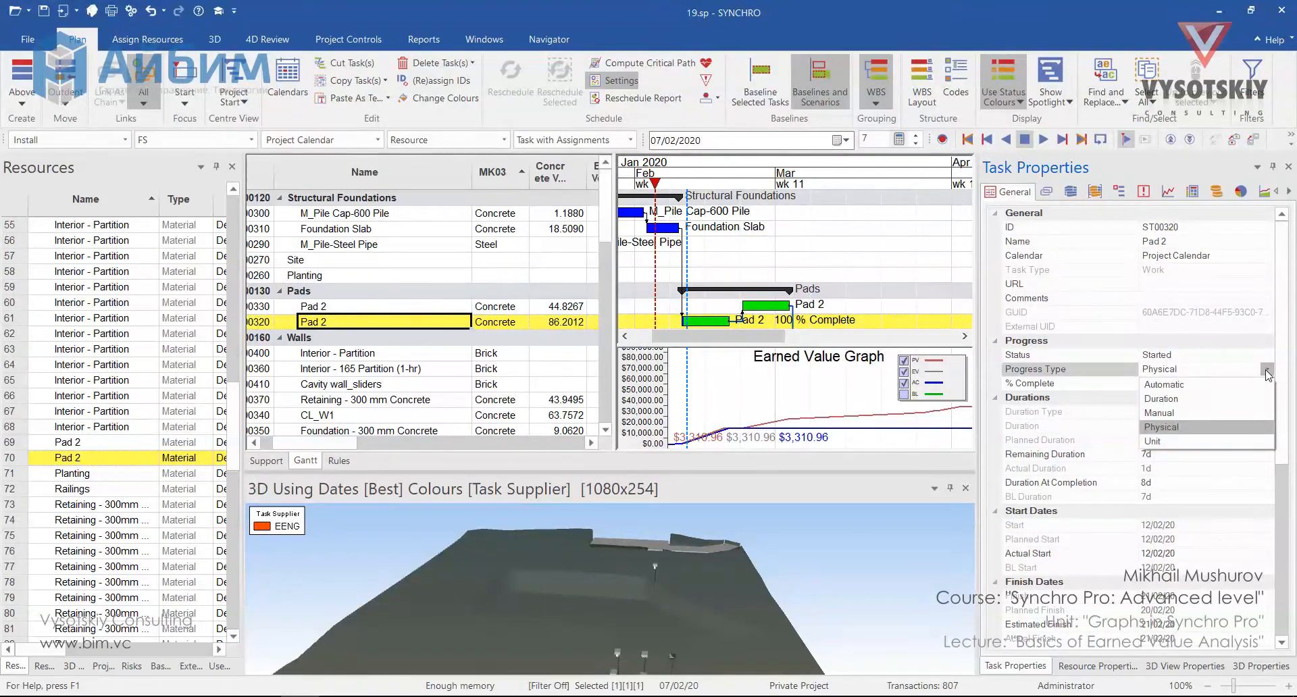
left_click(1234, 385)
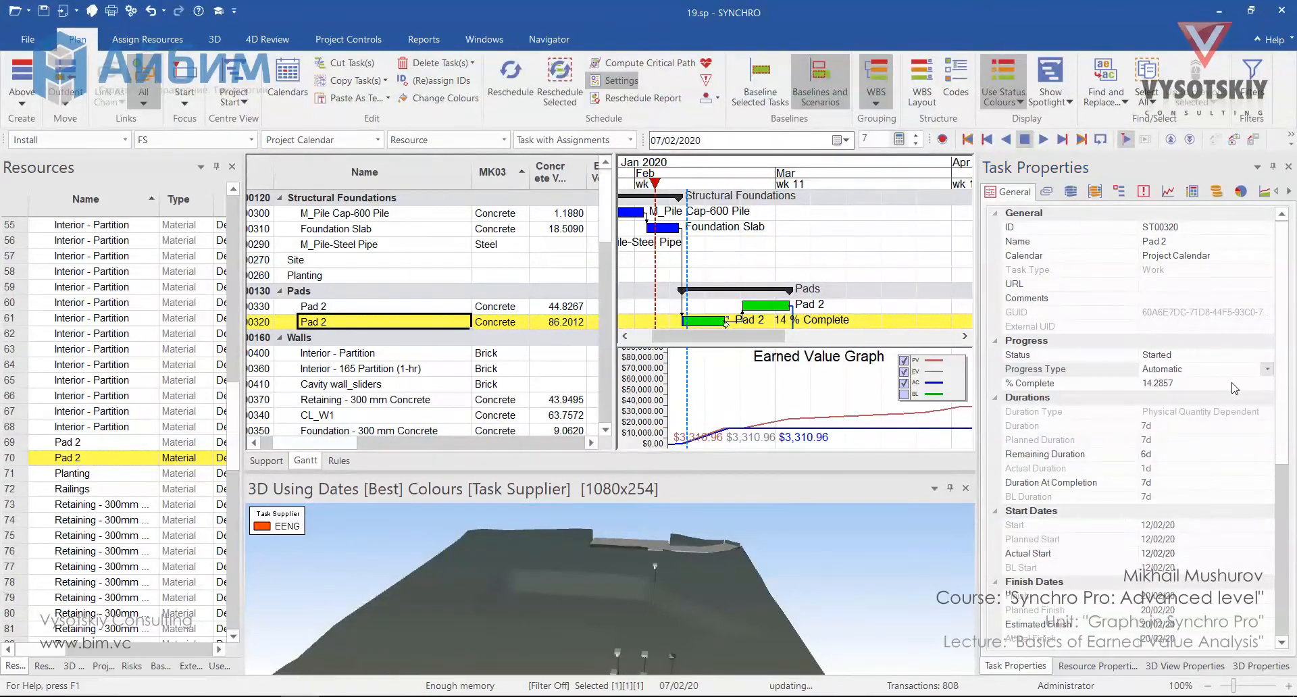
Try 25% complete on the Pad 2 task, check its duration in the task table, and undo the change.
left_click(1233, 384)
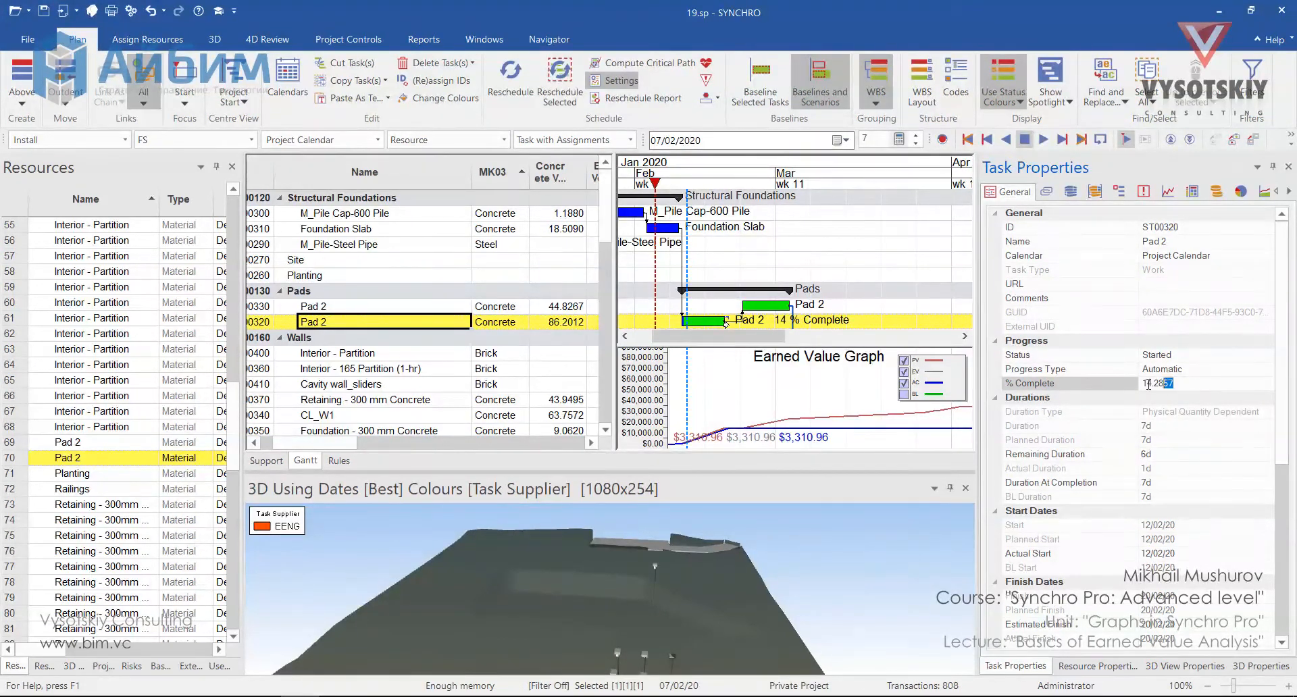
left_click_drag(1148, 385, 1127, 383)
type("25")
left_click(1212, 412)
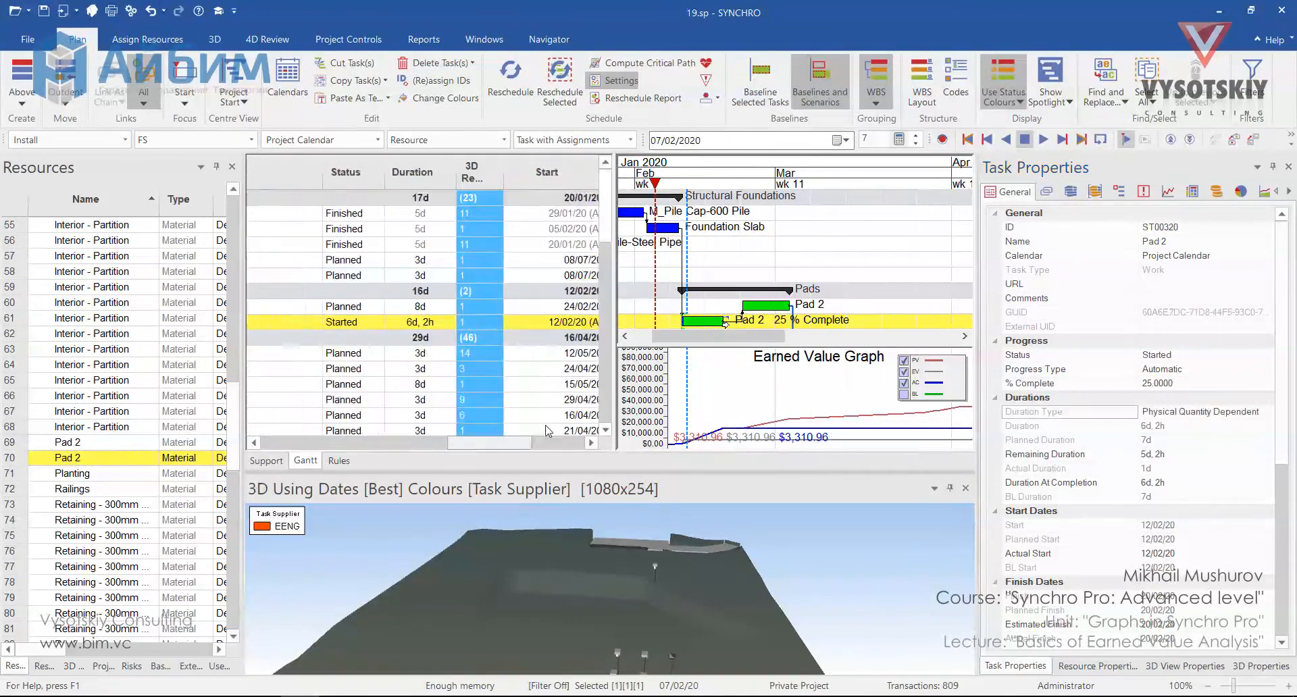
left_click_drag(546, 425, 343, 425)
key("ctrl+z")
Change the Pad 2 task's progress type to Duration and set its % complete to 50.
left_click(1265, 369)
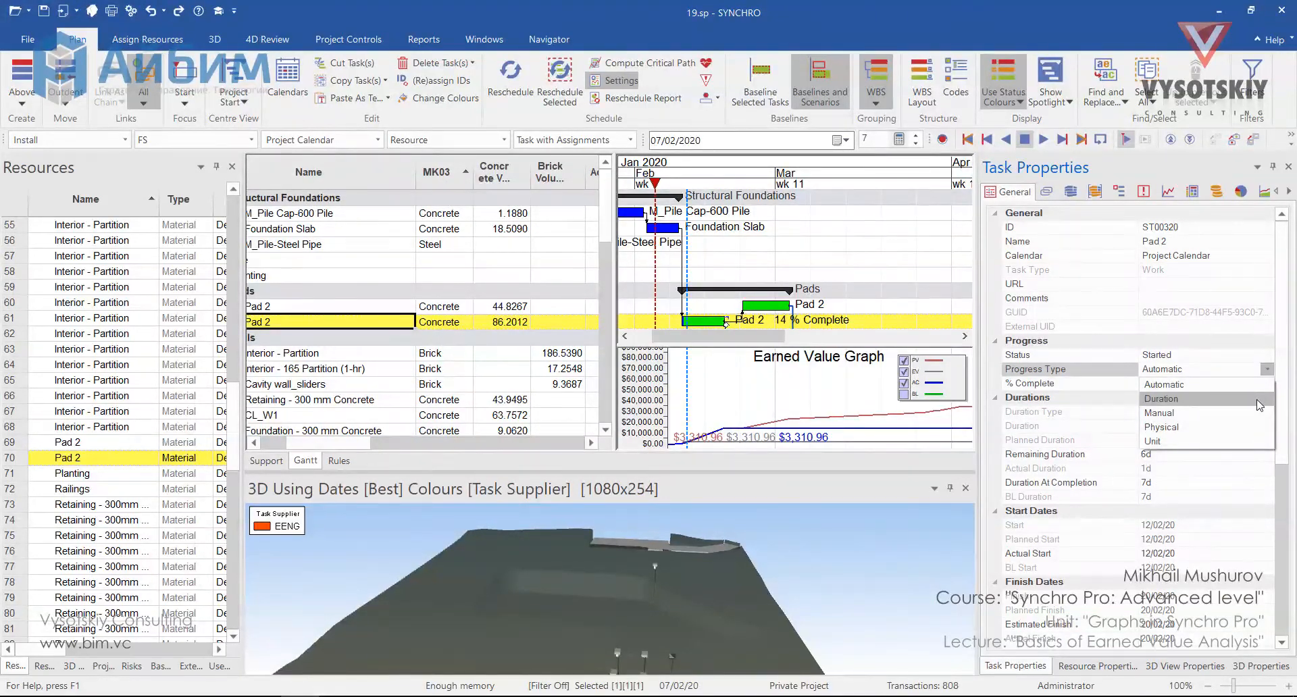
left_click(1259, 405)
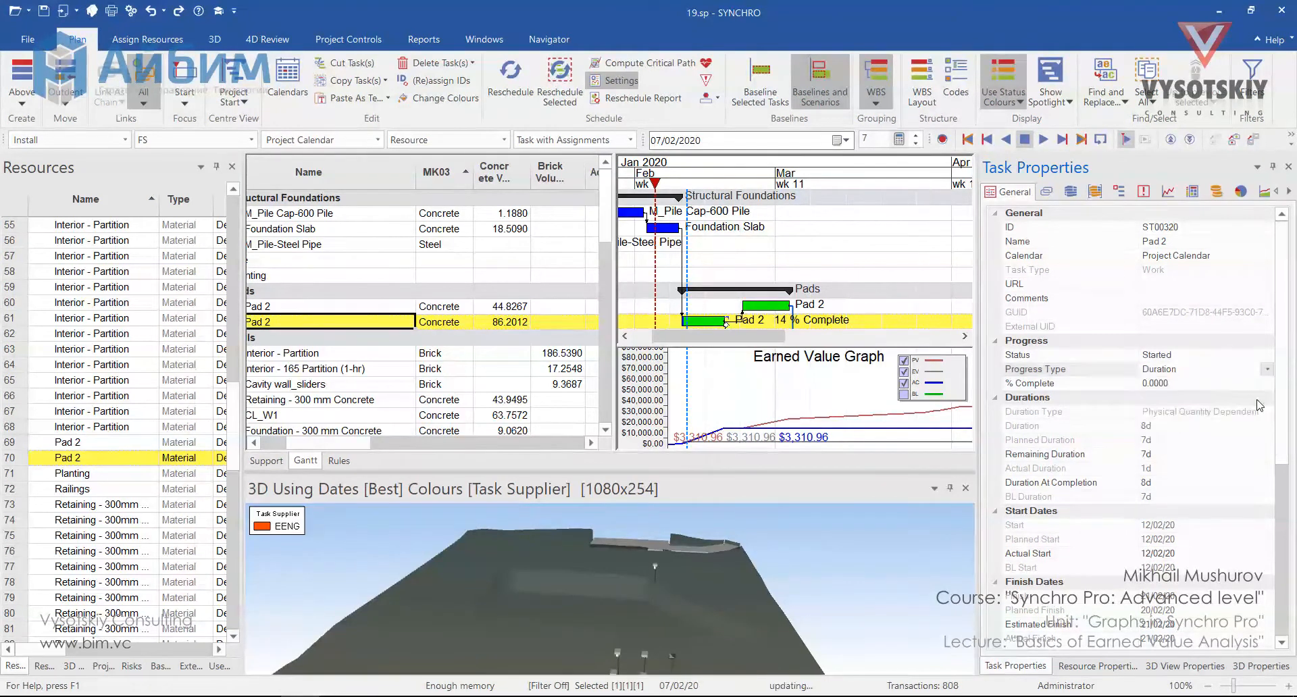
left_click(1190, 384)
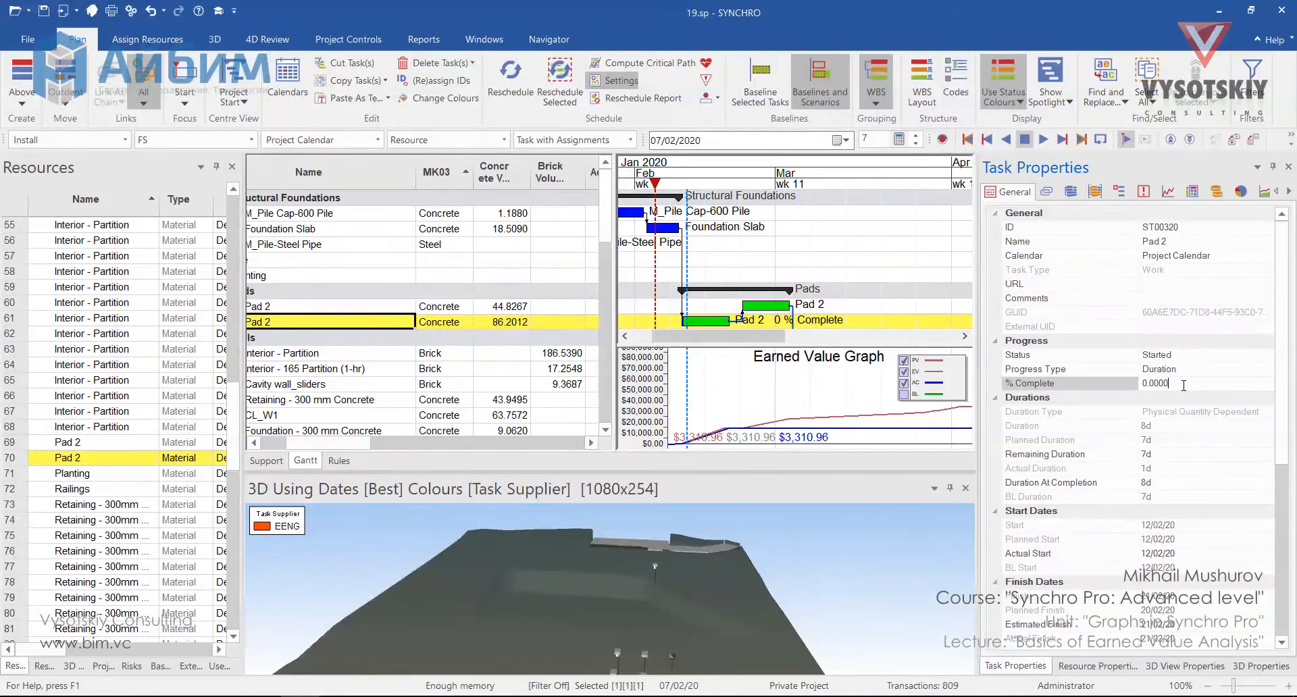
left_click_drag(1184, 385, 1116, 371)
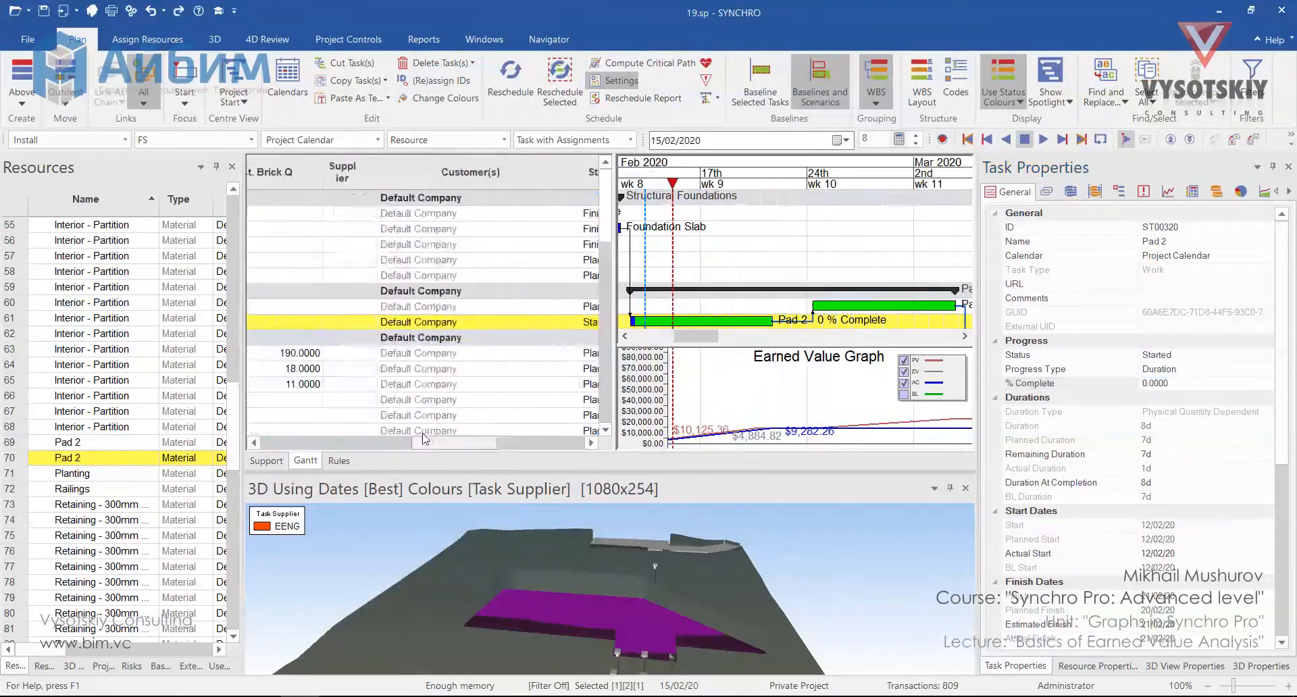
scroll(472, 390, "right", 5)
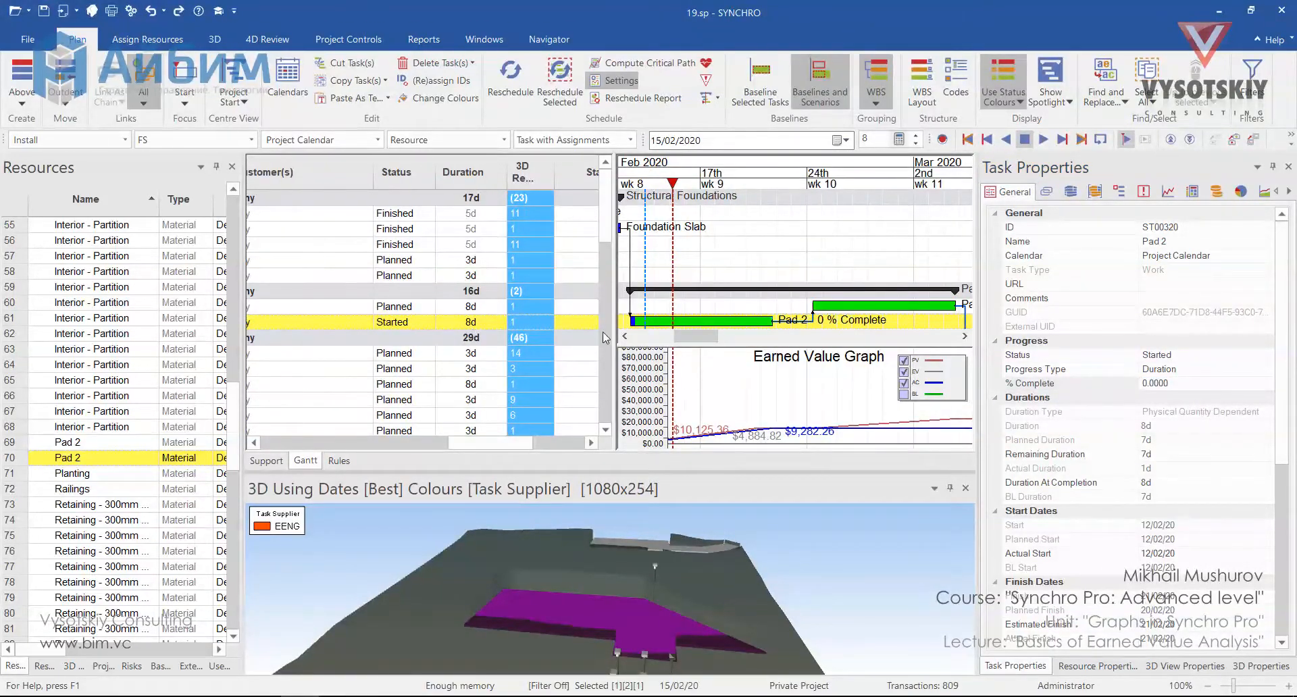
left_click(1178, 384)
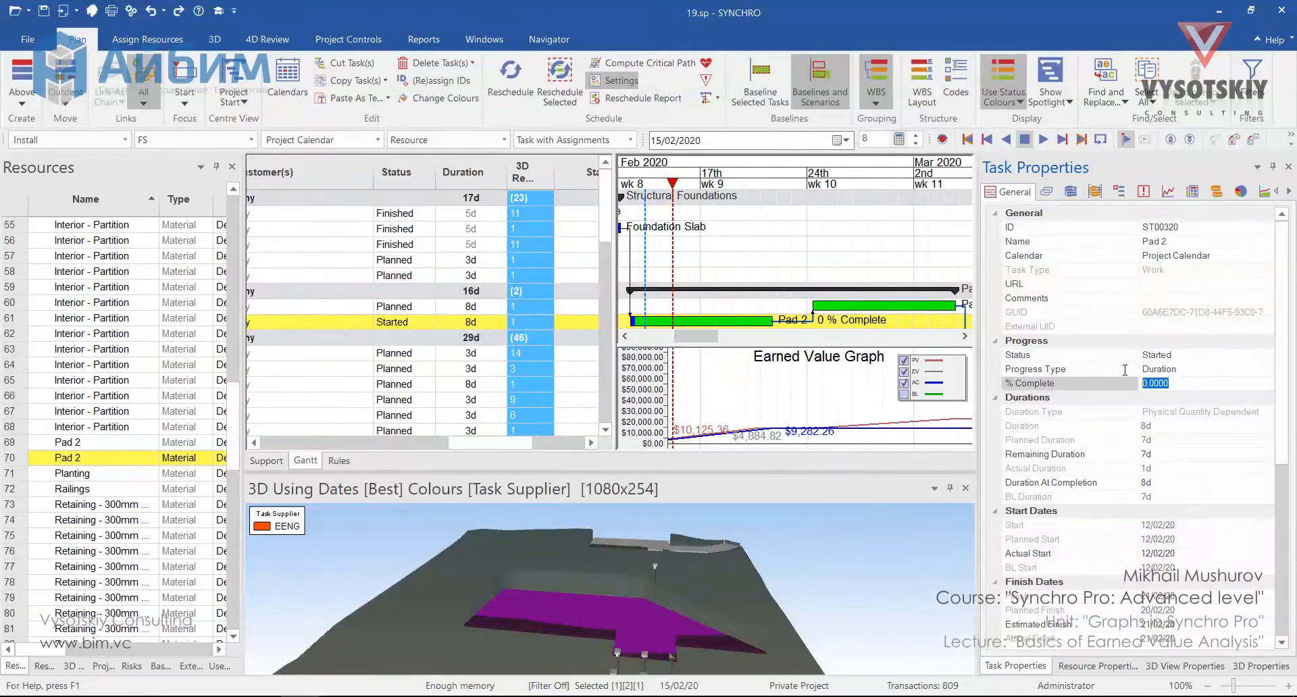
type("50")
key("Return")
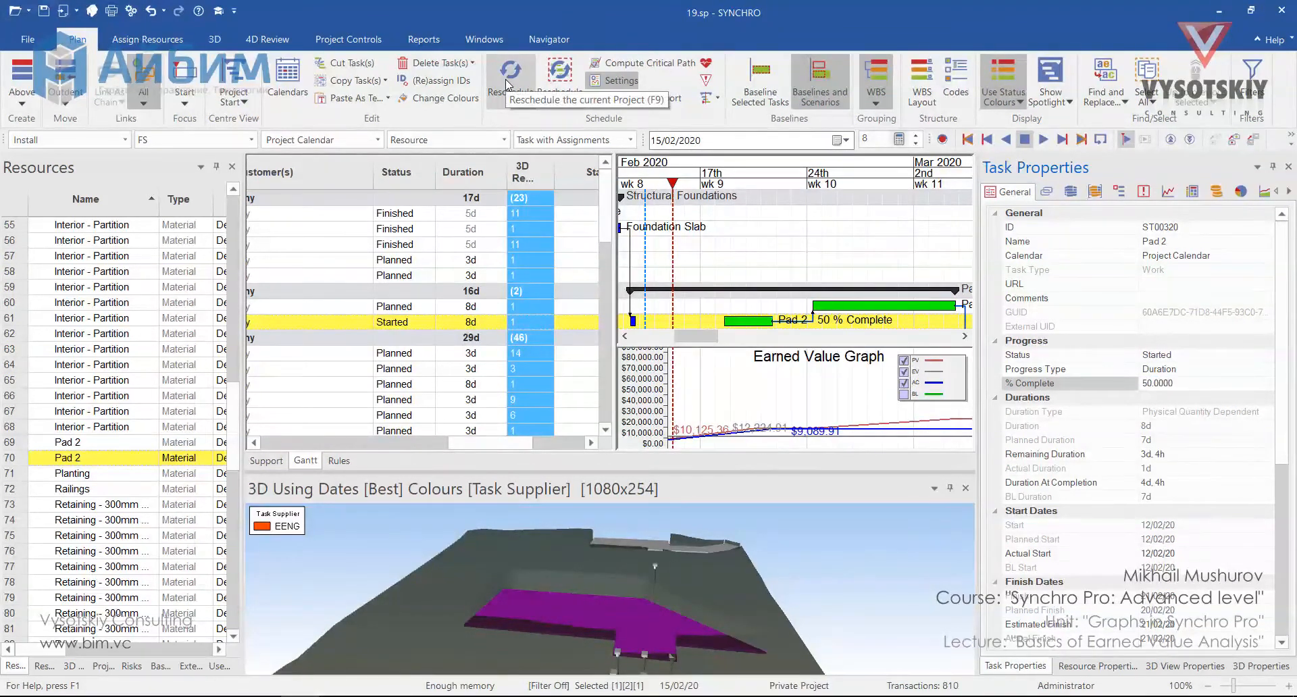
Reschedule the current project with the Pad 2 task at 50% duration progress.
left_click(508, 74)
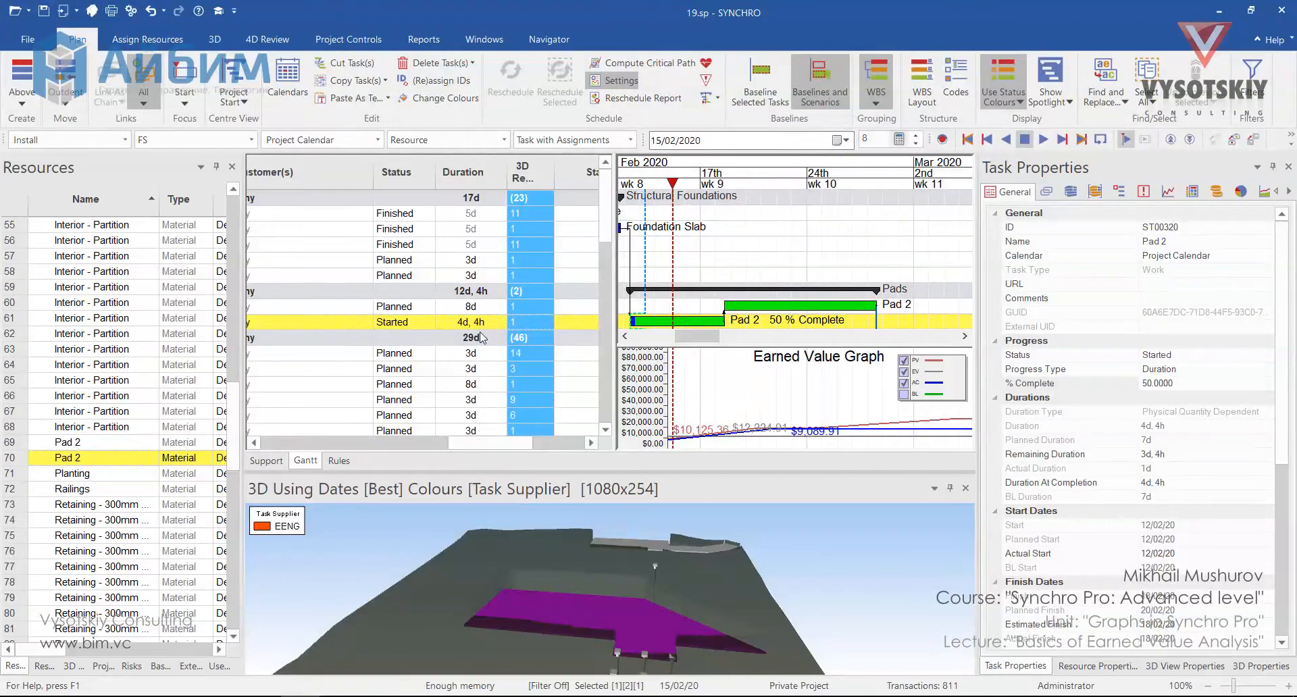
Change the Pad 2 task's progress type to Manual and set its % complete to 50.
left_click(1267, 369)
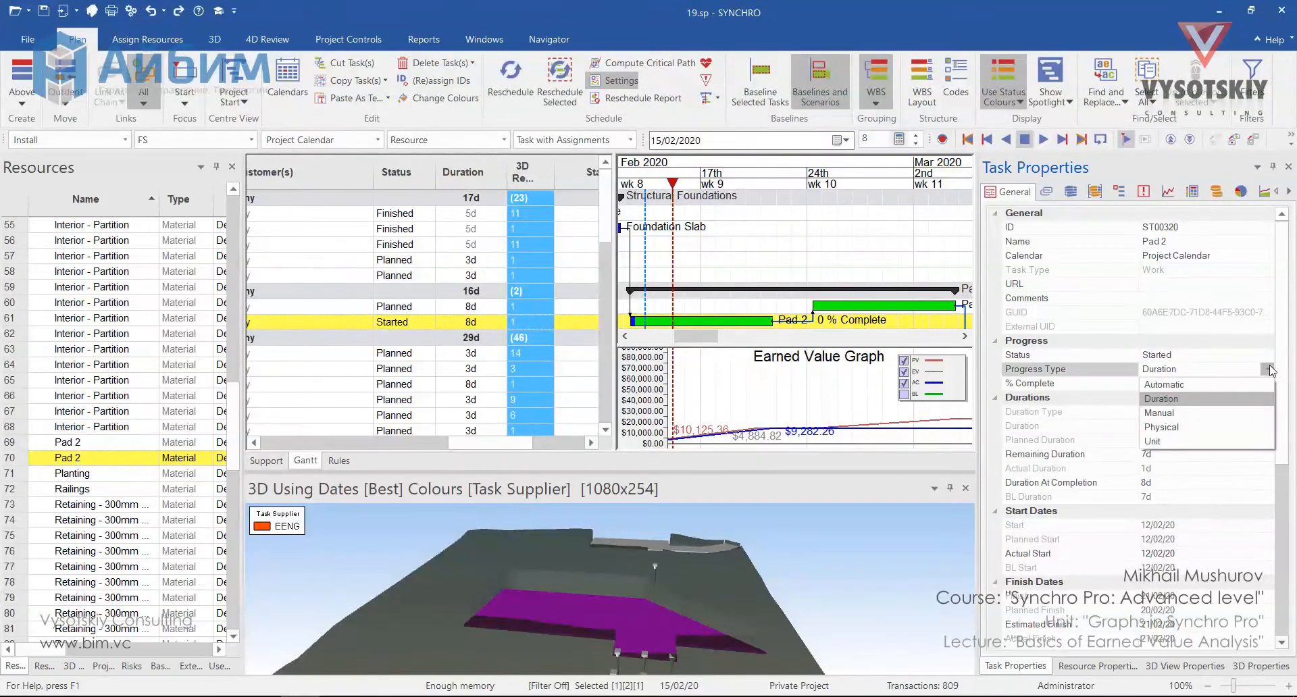
left_click(1229, 412)
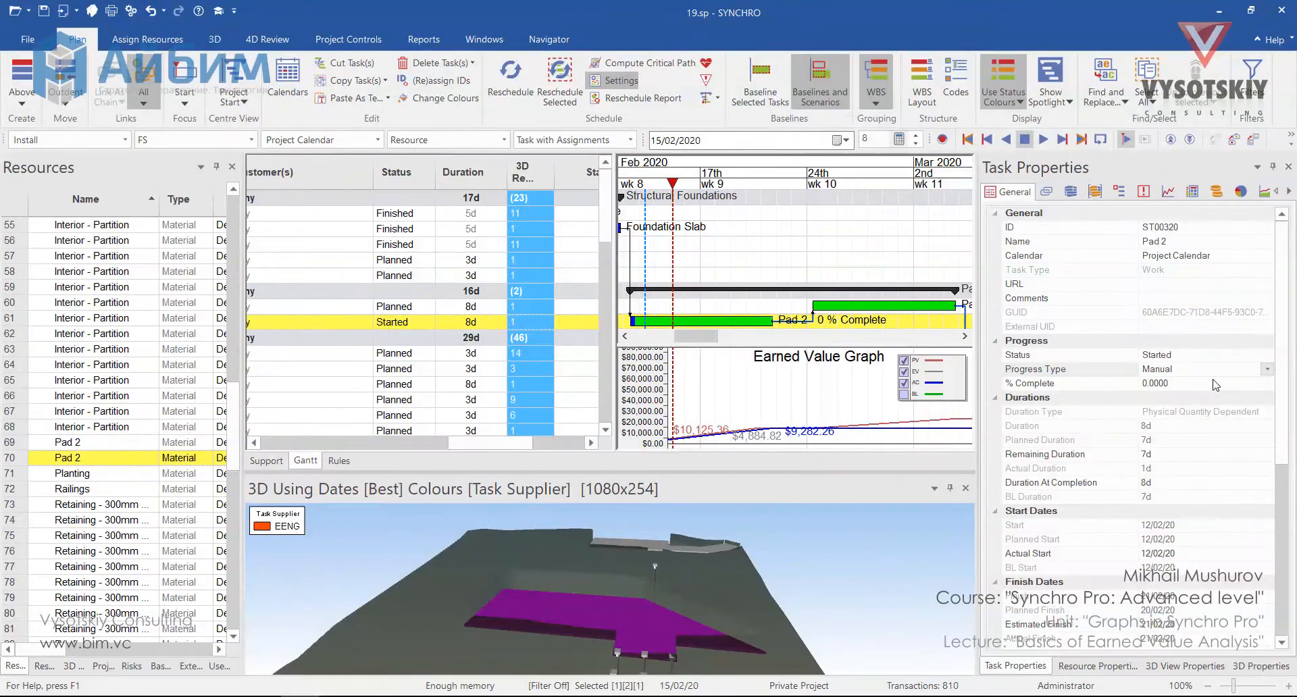
left_click(1216, 384)
left_click(1199, 380)
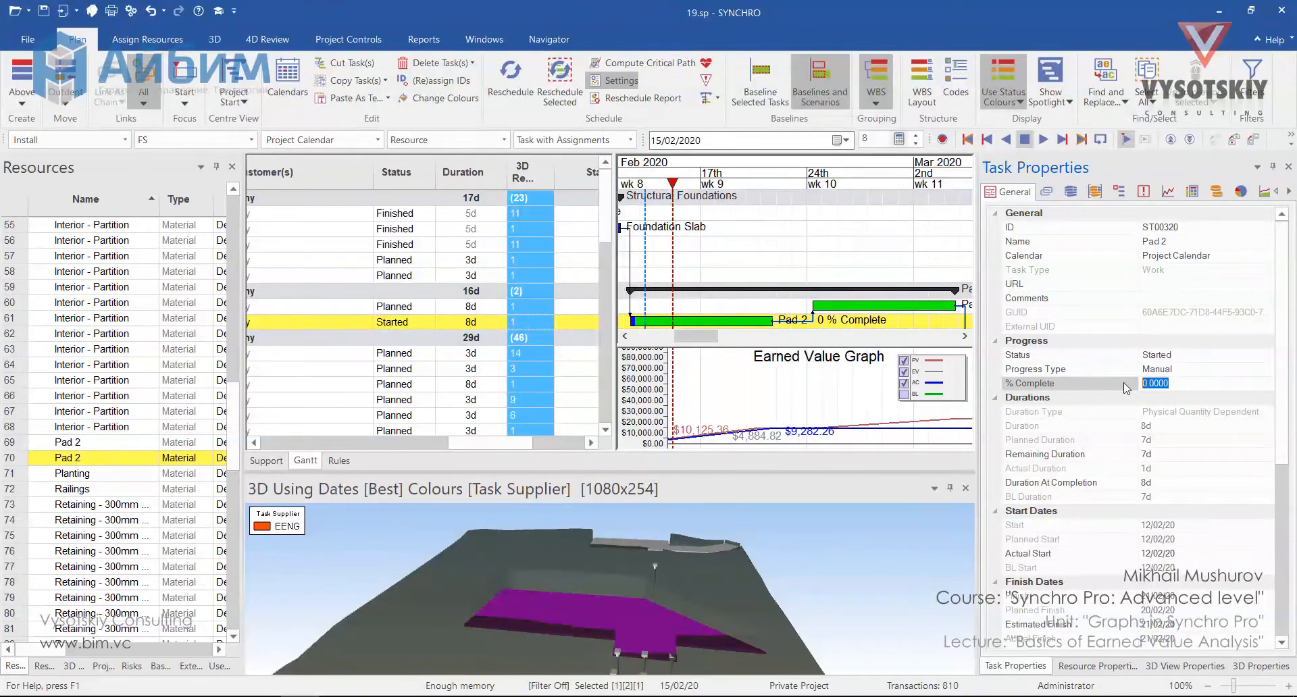
type("50")
key("Return")
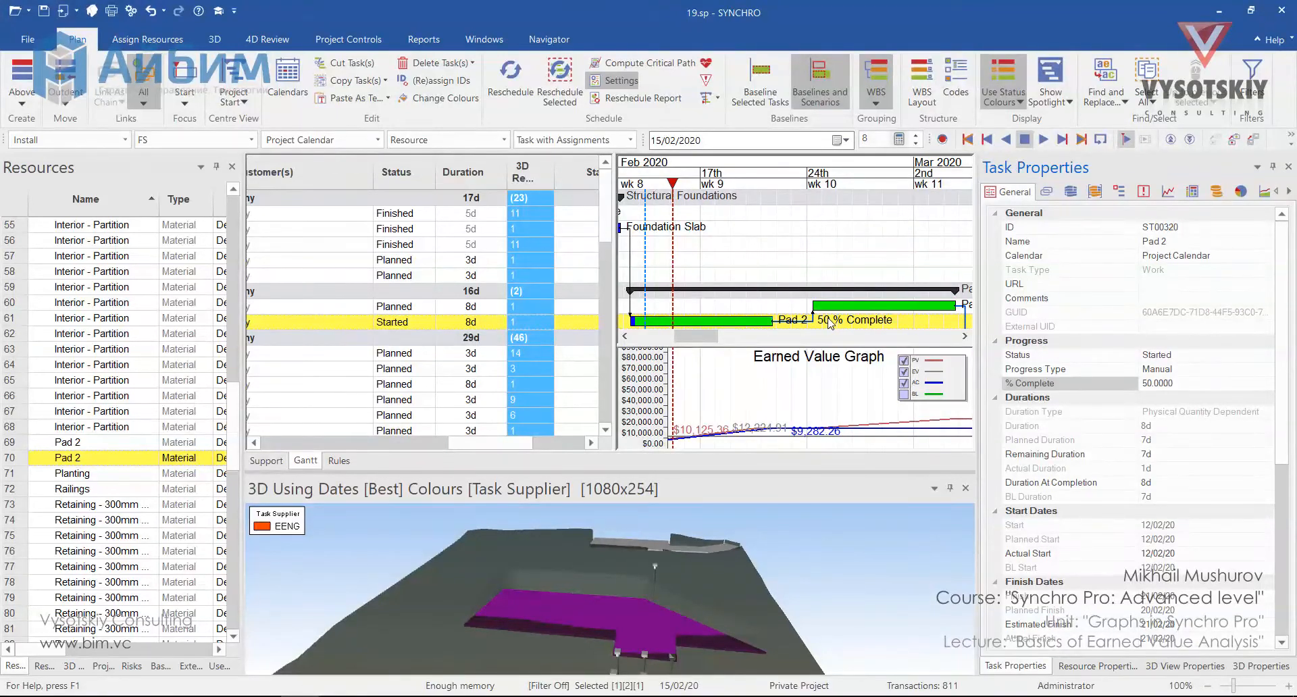
left_click(1051, 94)
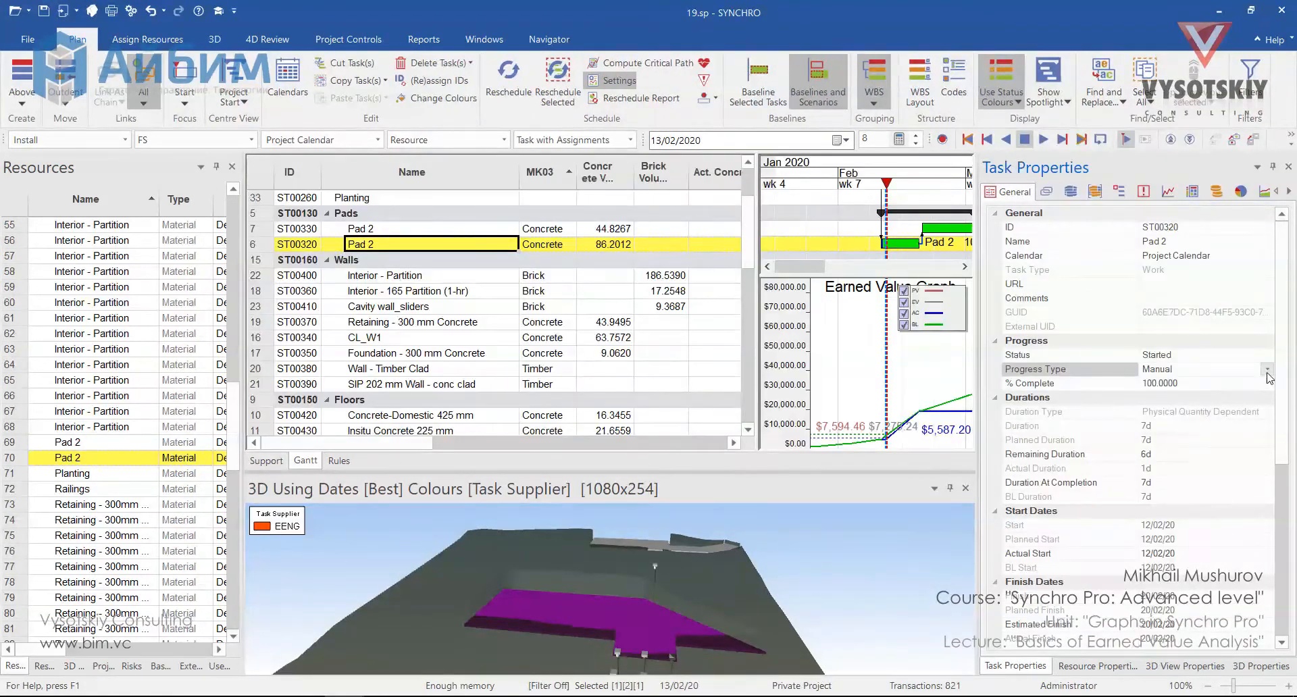
Switch the Pad 2 task's progress type to Physical and look over its physical quantity properties.
left_click(1267, 370)
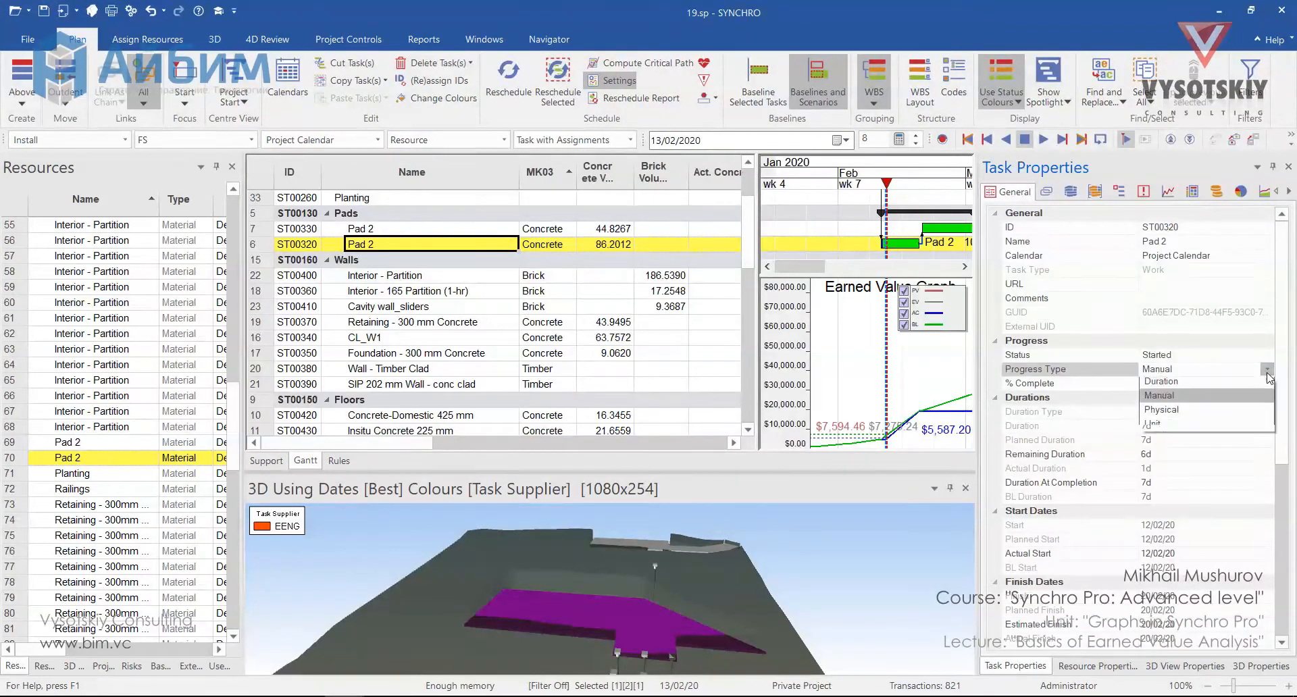
left_click(1182, 423)
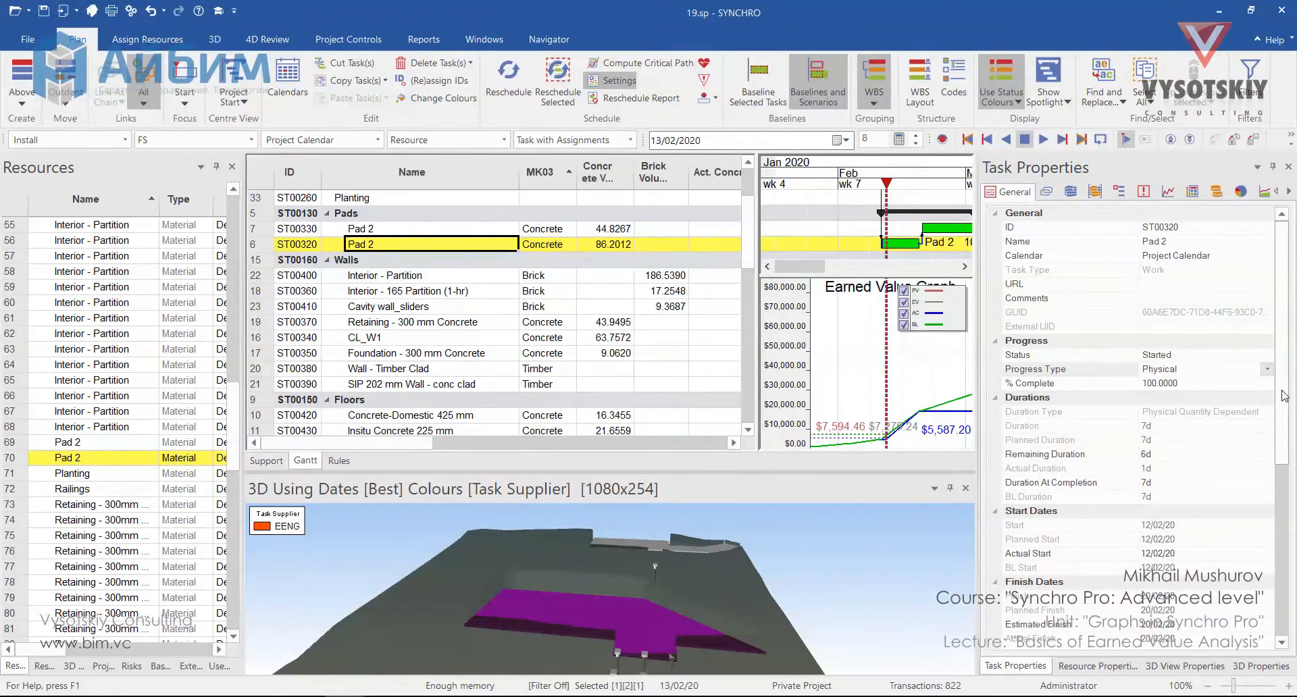
left_click_drag(1285, 396, 1249, 535)
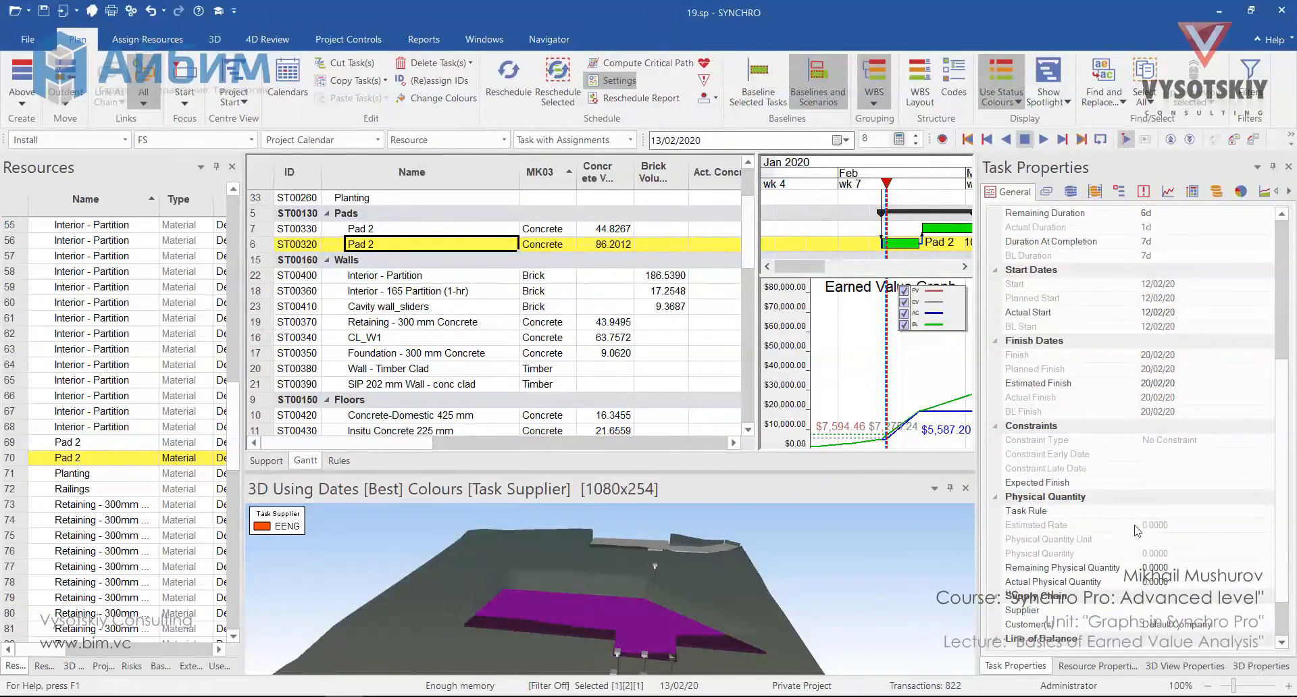
Change the Pad 2 task's progress type to Unit and set its % complete to 50.
scroll(1206, 396, "up", 5)
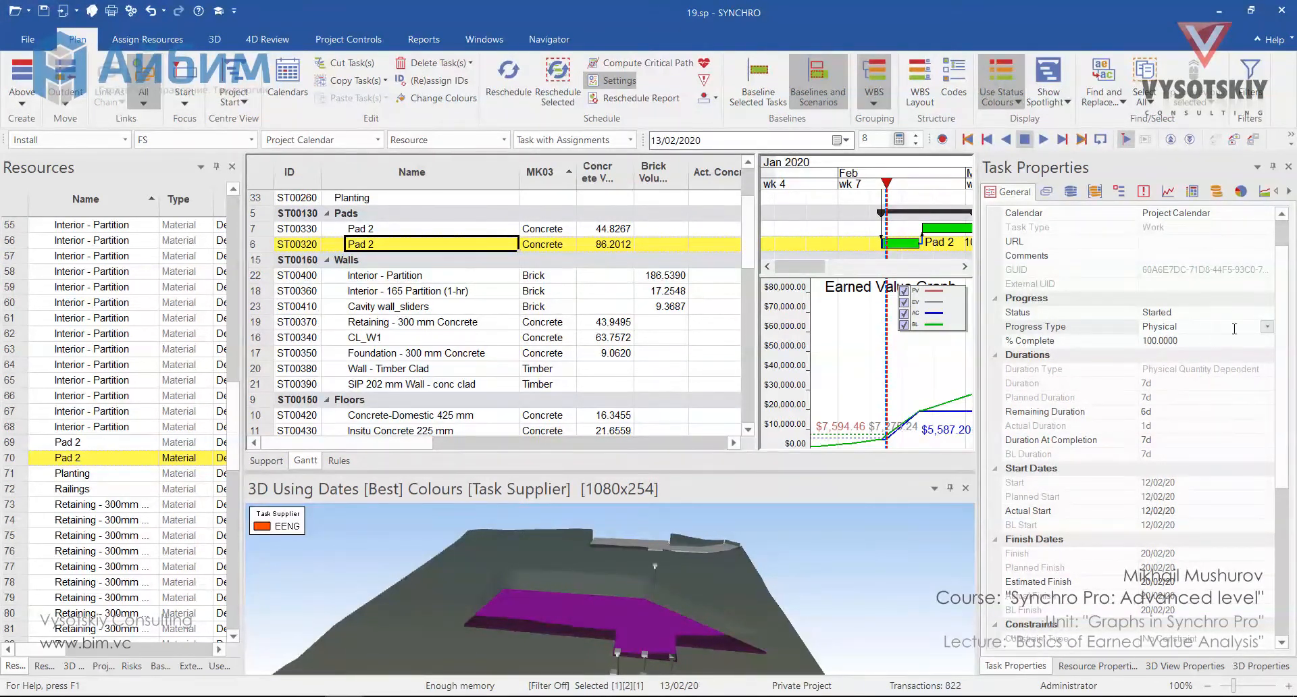
left_click(1268, 328)
left_click(1204, 402)
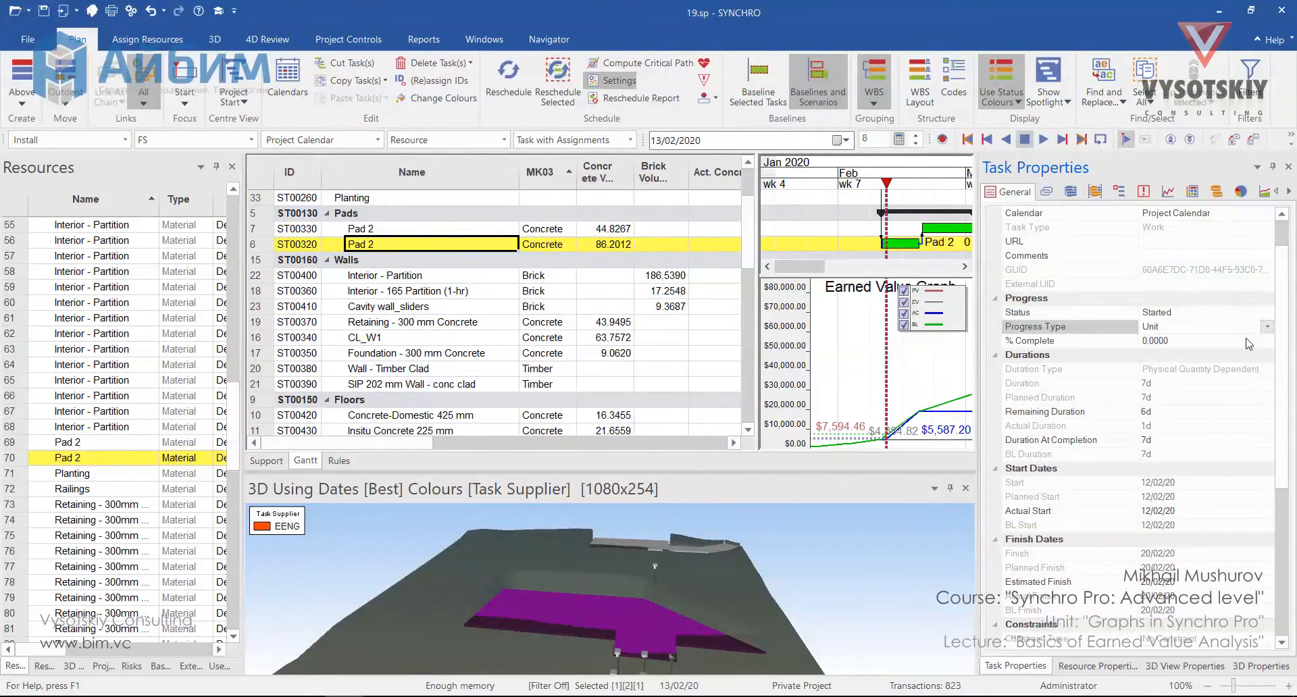
left_click(1163, 340)
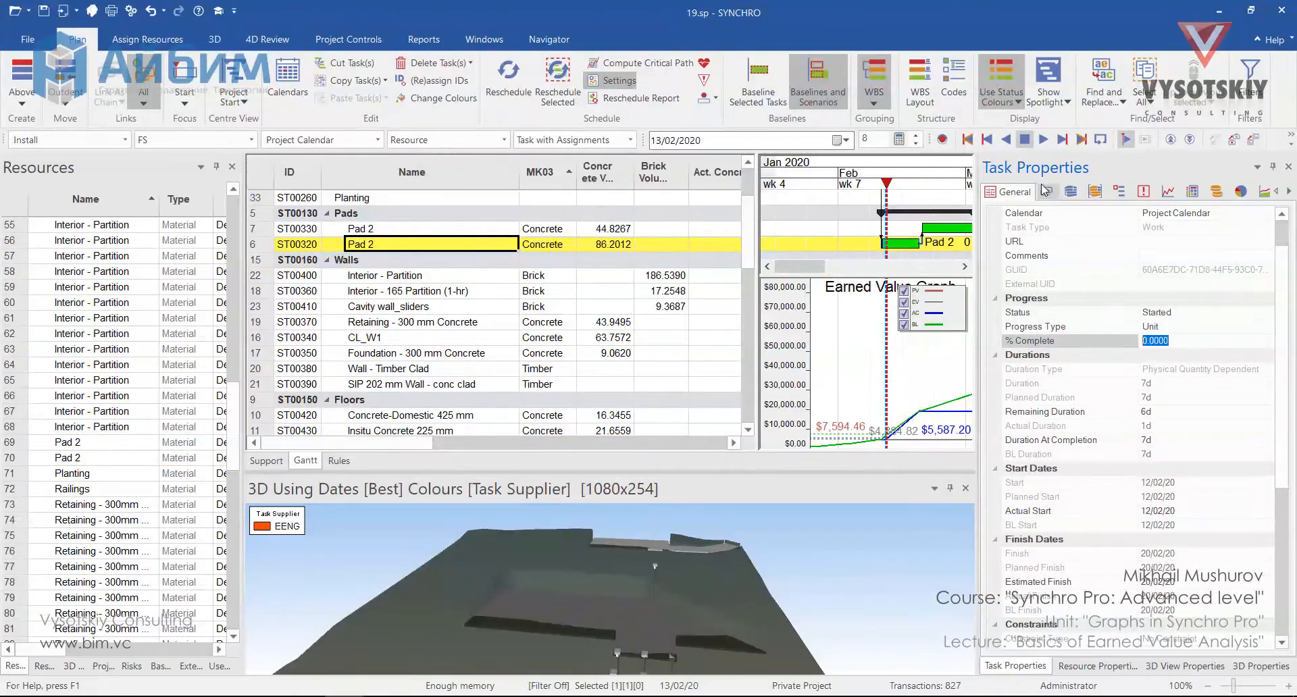
left_click(1071, 191)
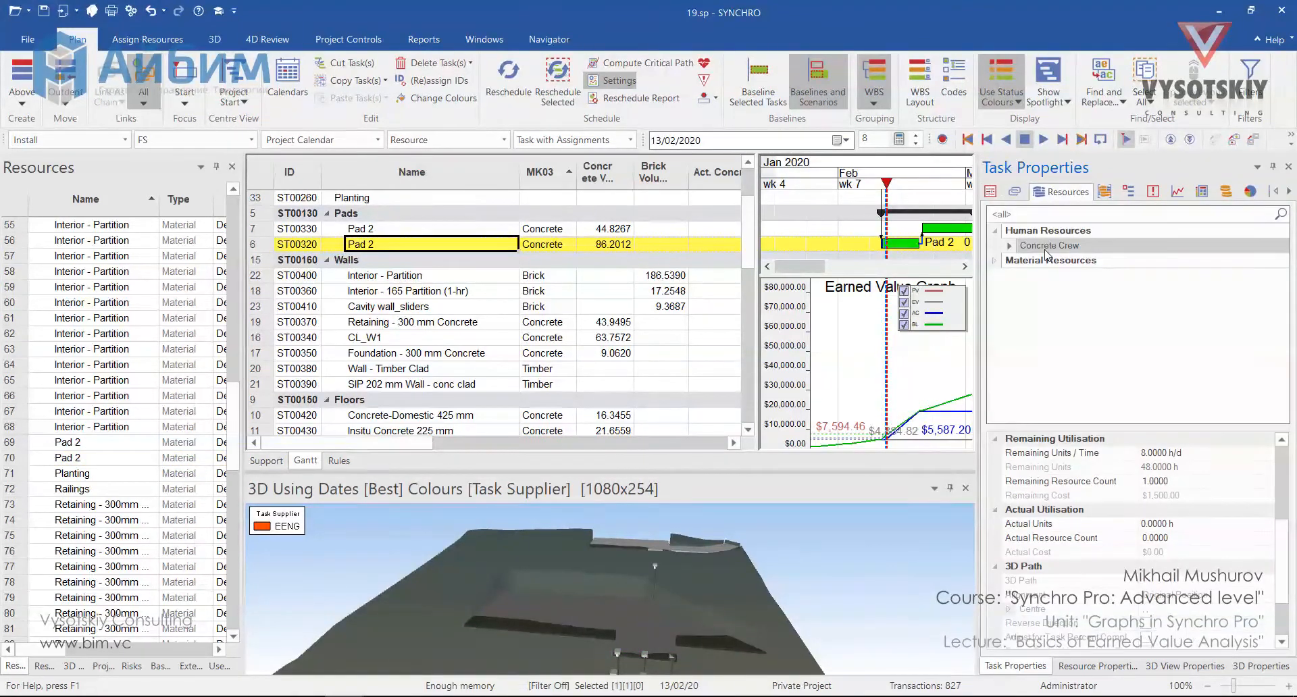
left_click(991, 192)
left_click(1149, 341)
type("50")
Examine the Concrete Crew's remaining and actual utilisation among the Pad 2 task's resources.
left_click(1069, 192)
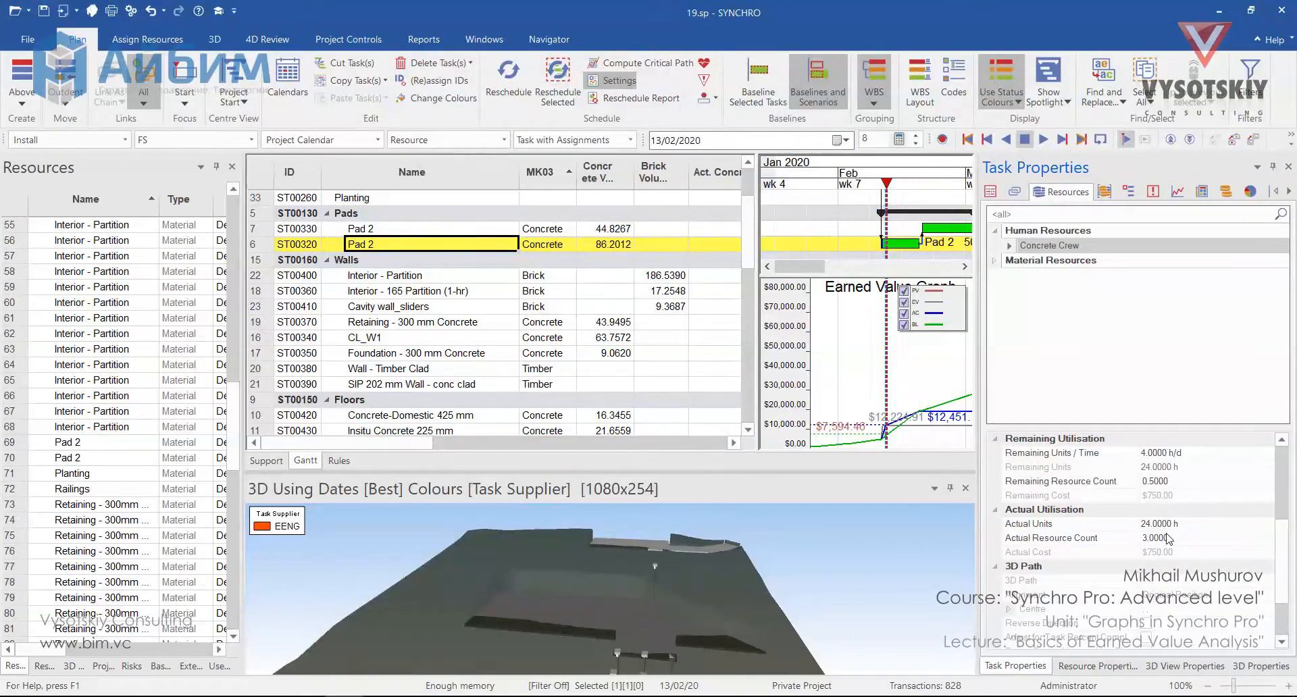
left_click(529, 444)
left_click_drag(482, 443, 383, 465)
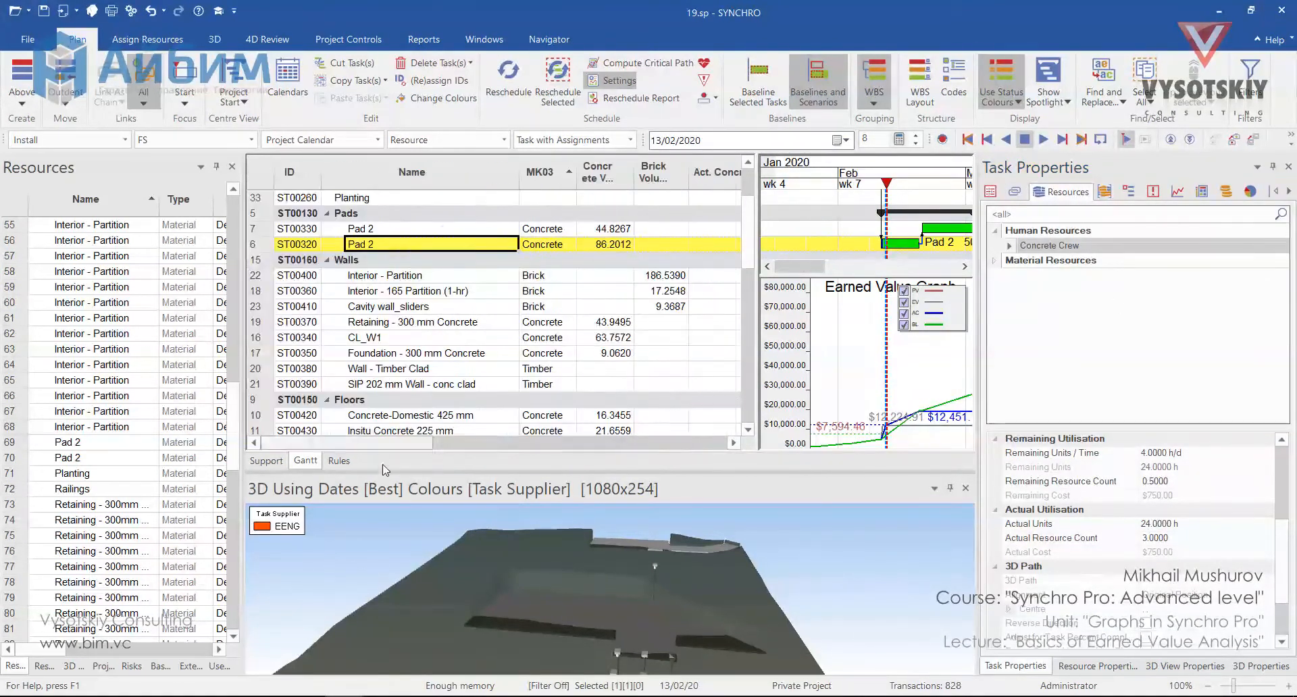
Set the Pad 2 task's progress type to Physical and review its task rule and physical quantity properties.
left_click(997, 191)
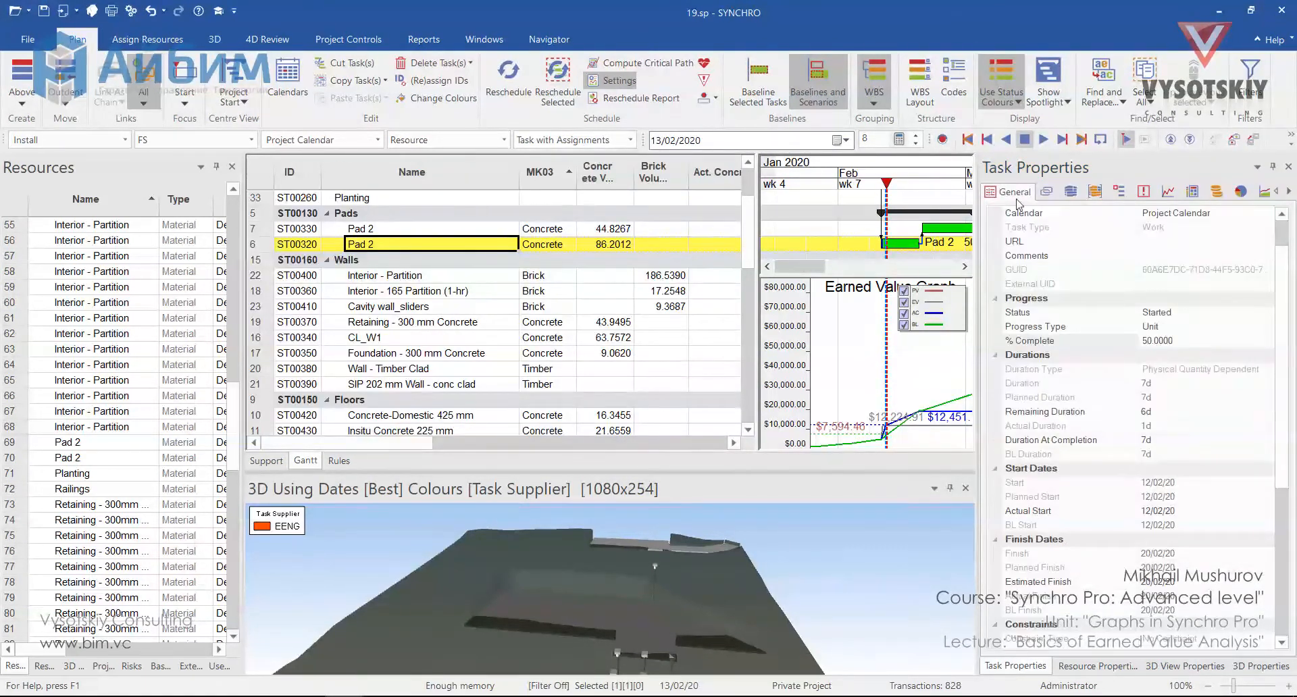
left_click(1266, 328)
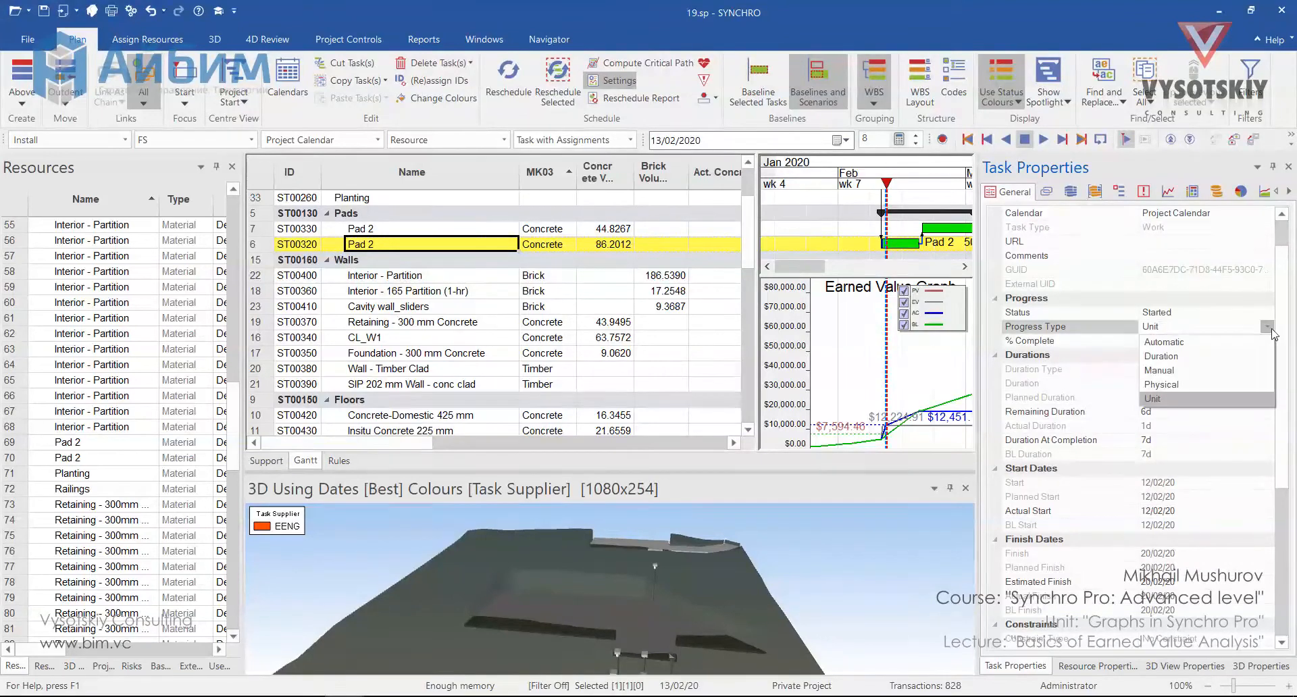
left_click(1251, 383)
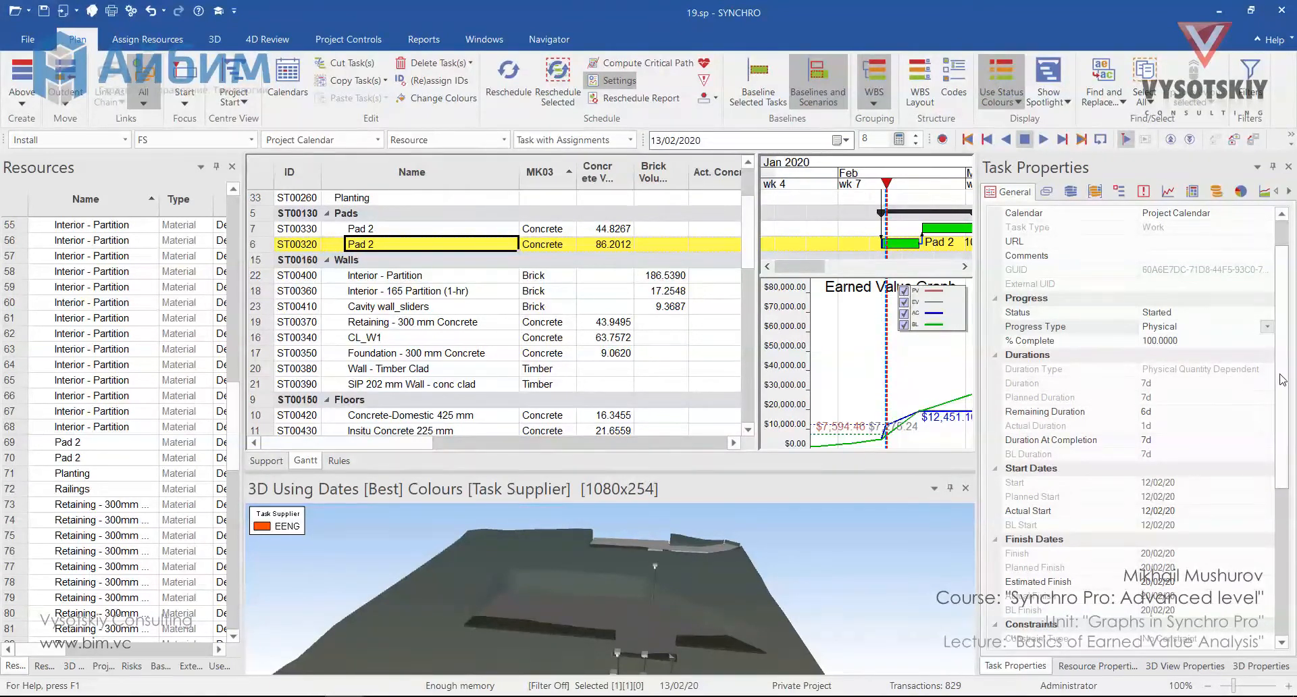
left_click_drag(1273, 378, 1296, 496)
scroll(1183, 488, "down", 1)
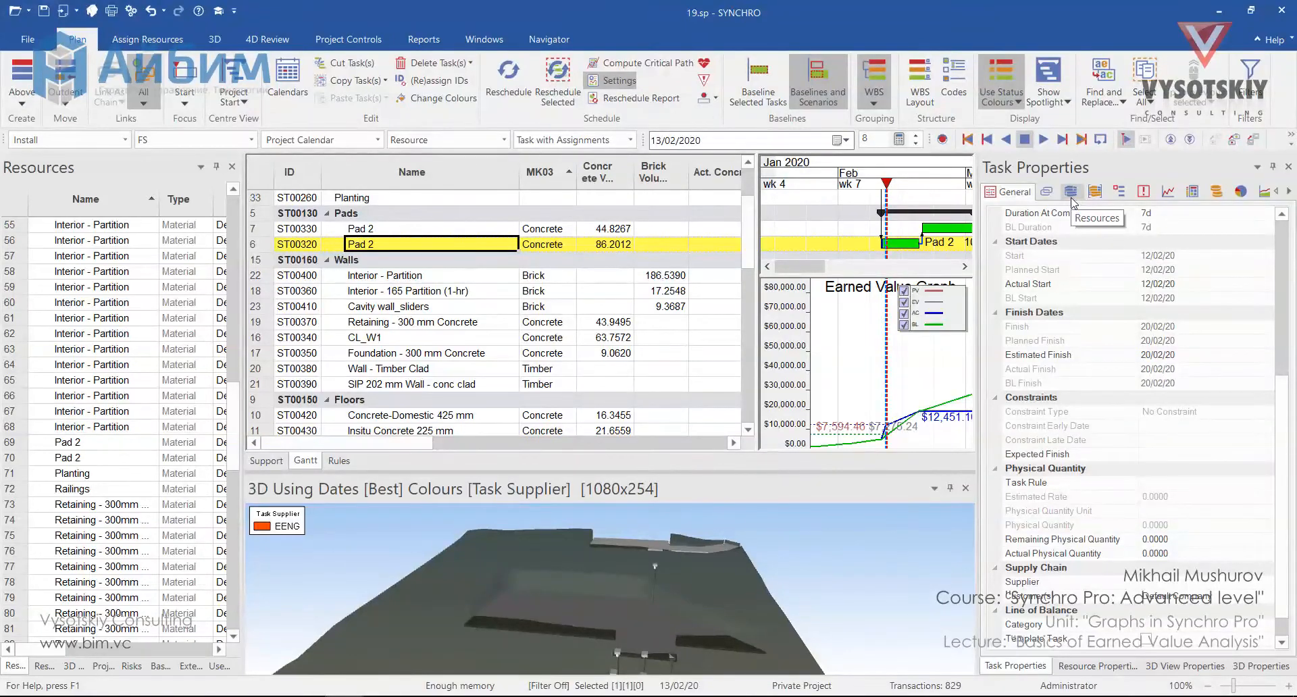
Set the Pad 2 task's status to Planned so its physical quantity properties can be edited.
scroll(1151, 254, "up", 7)
left_click(1267, 356)
left_click(1260, 371)
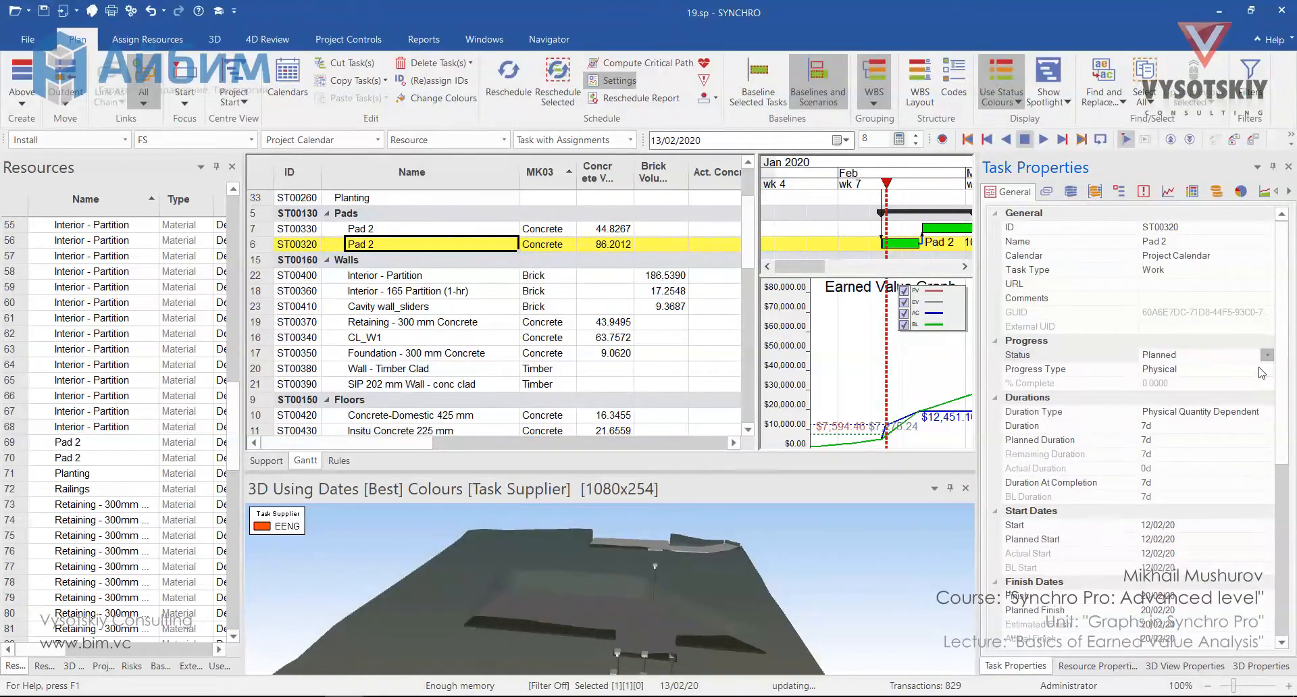
scroll(1261, 372, "down", 7)
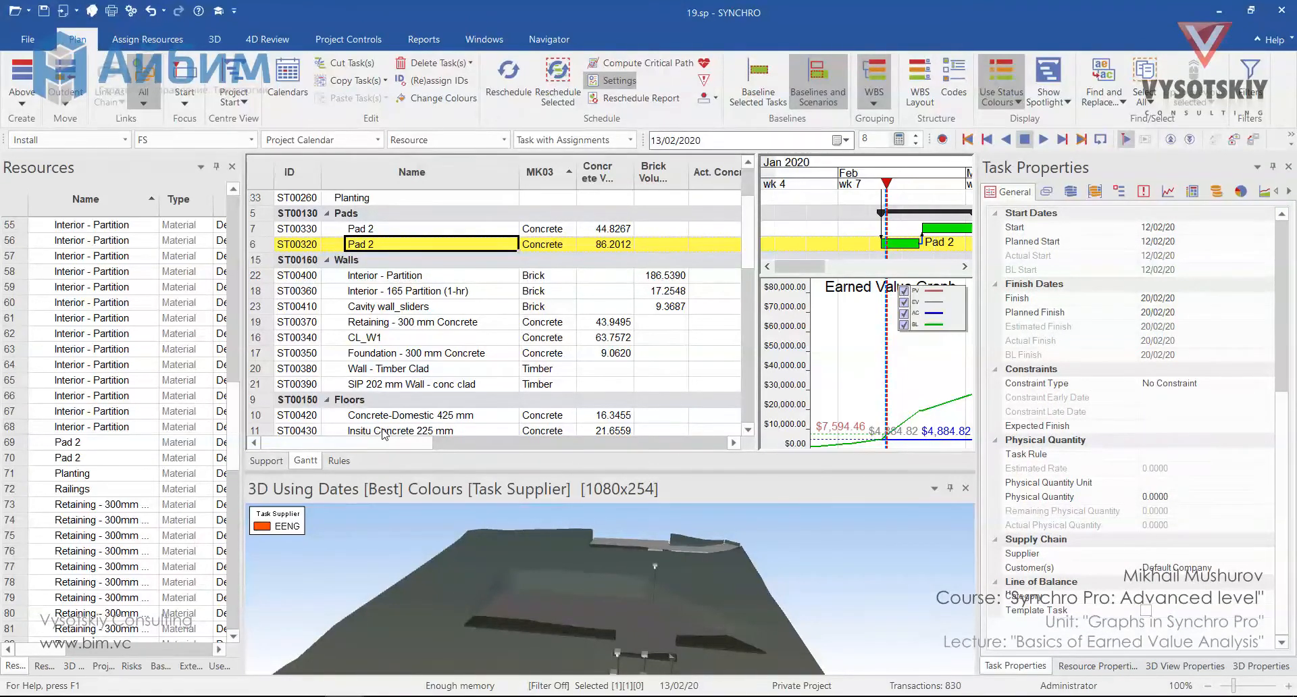
Create a task rule described as Concrete Rule with a rate of 5 and Cubic metre as its unit per hour.
left_click(464, 40)
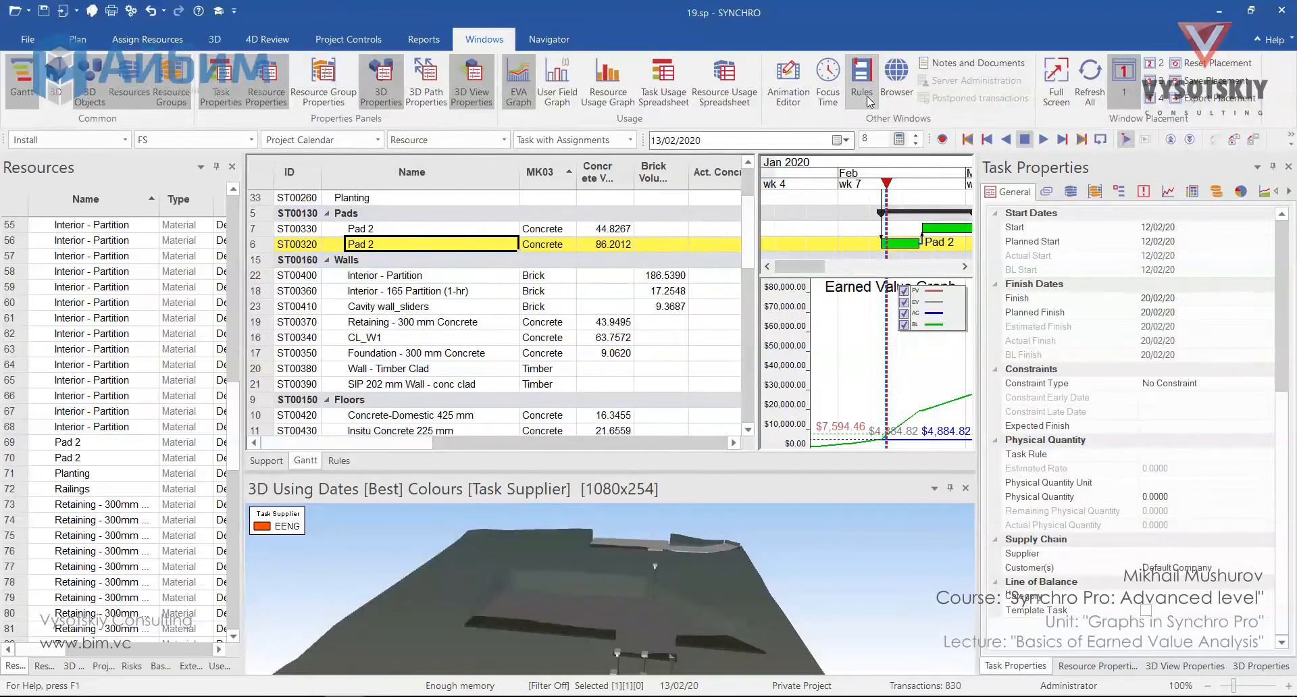
left_click(343, 461)
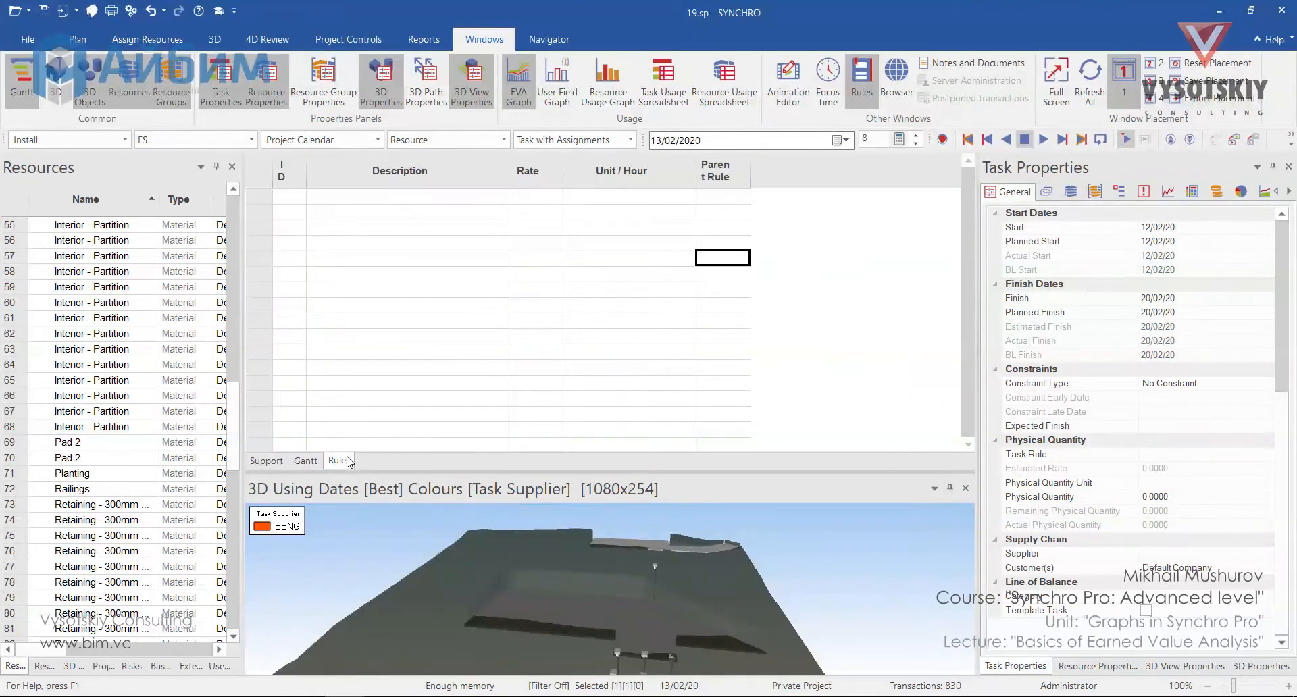
left_click(420, 197)
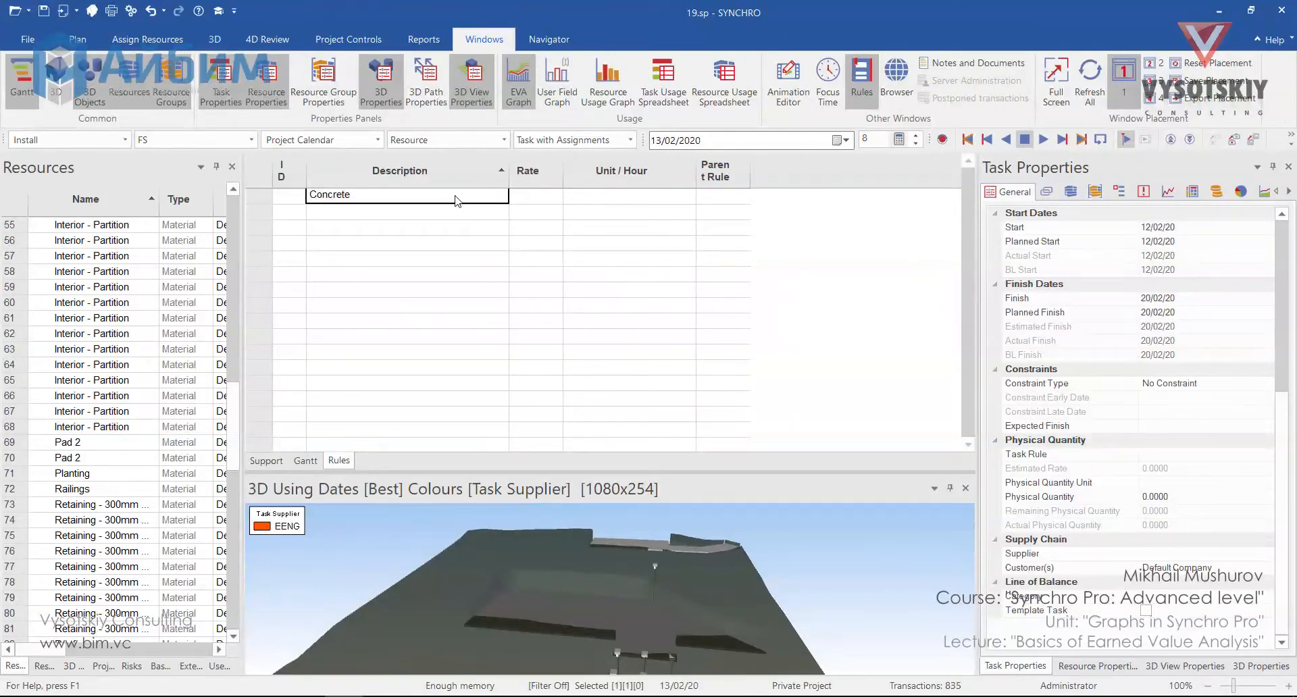
type("Concrete Rule")
left_click(554, 197)
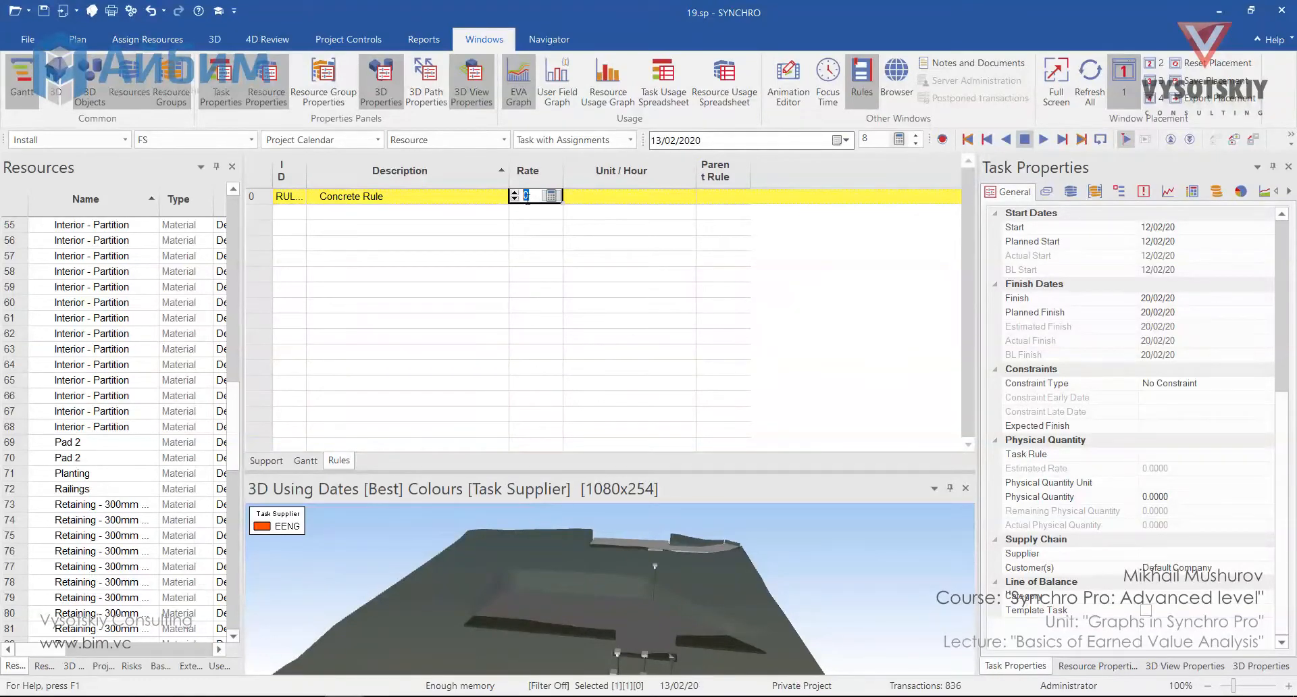
type("5")
left_click(628, 197)
left_click(687, 197)
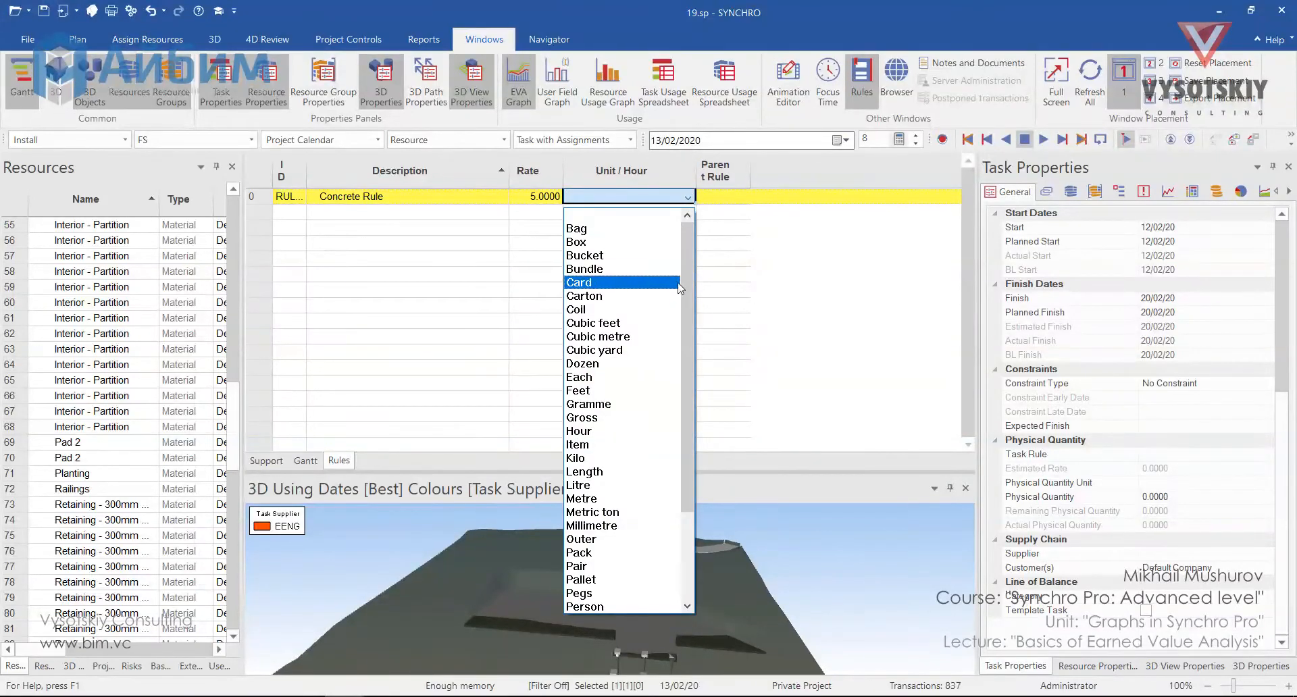
left_click(666, 337)
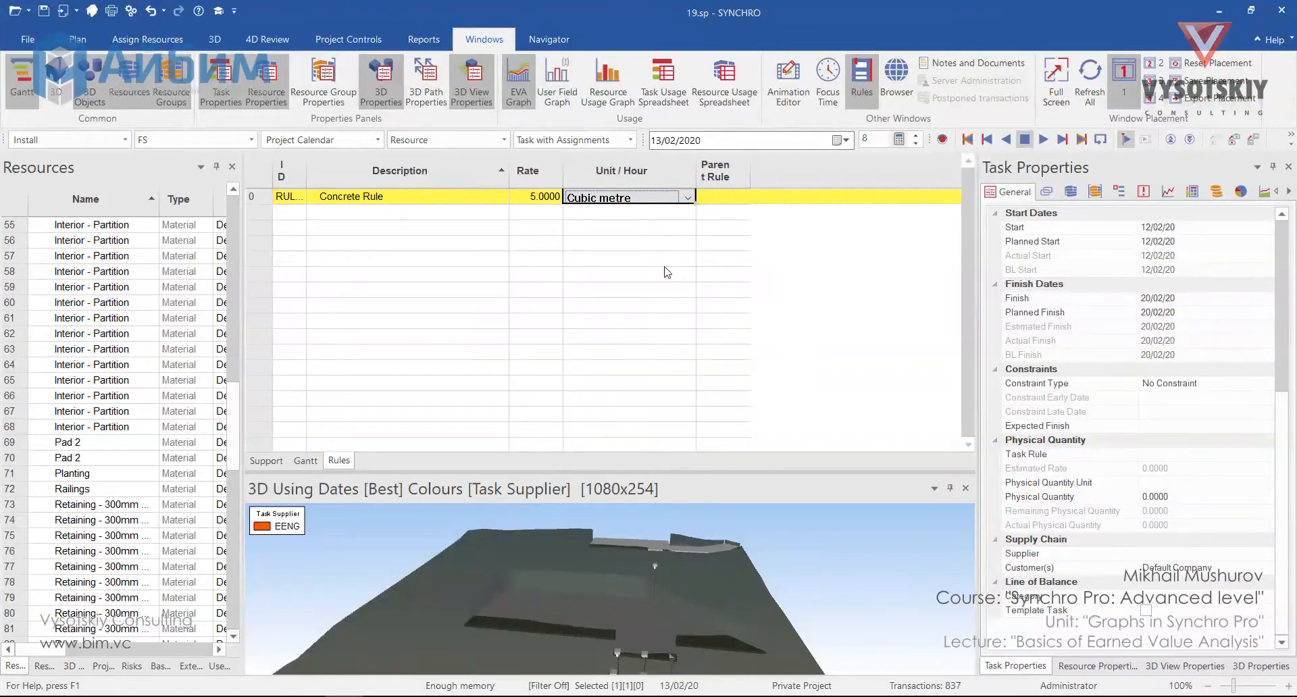
Assign Concrete Rule to the Pad 2 task and set its physical quantity unit to Cubic metre.
left_click(304, 461)
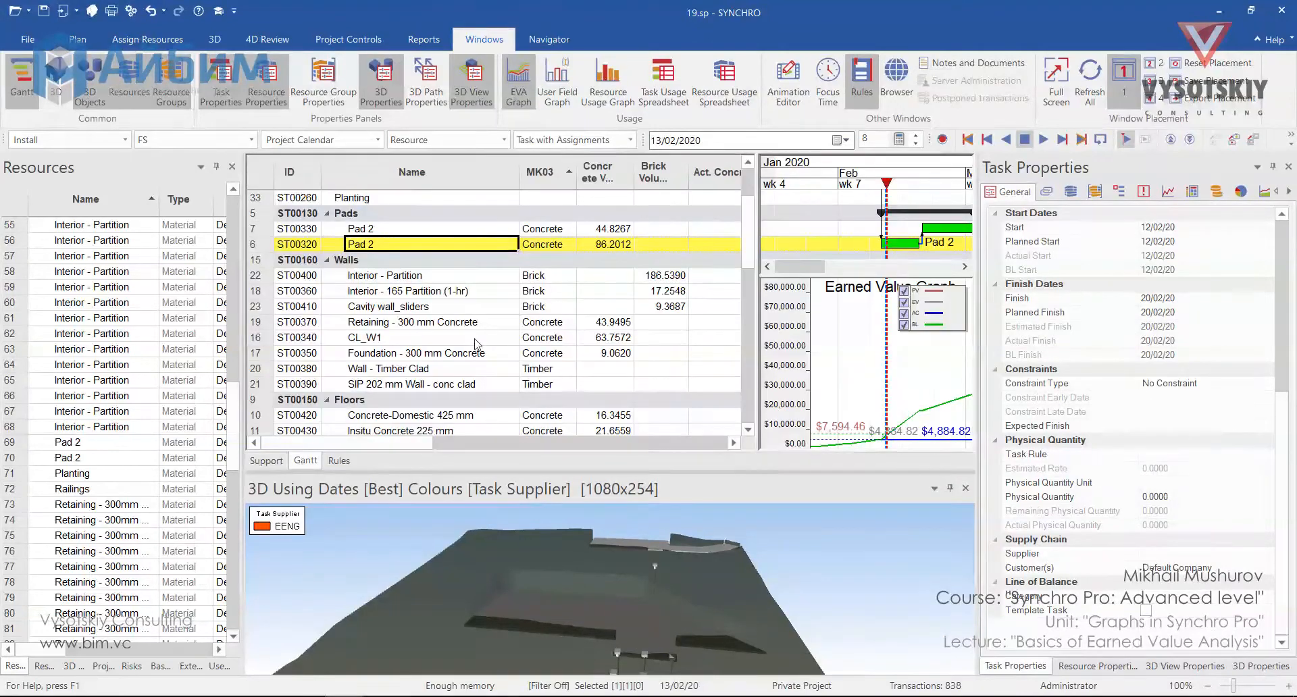
left_click(1266, 456)
left_click(1258, 481)
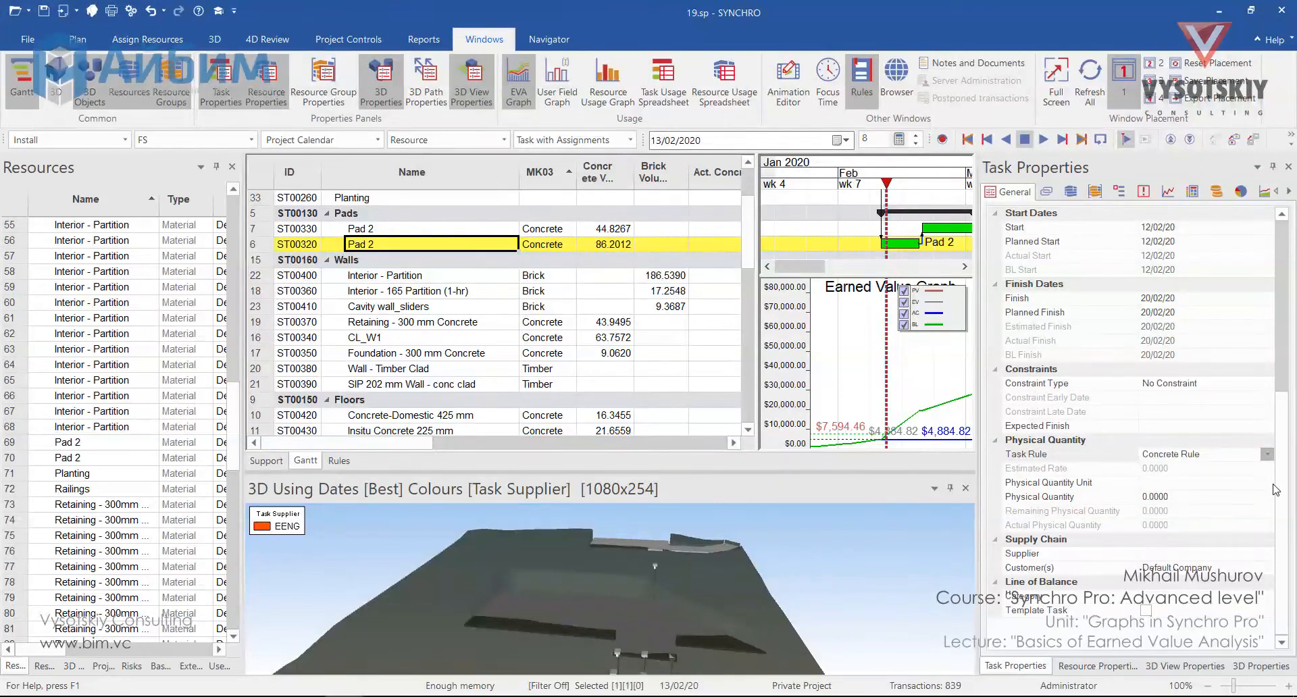
left_click(1273, 485)
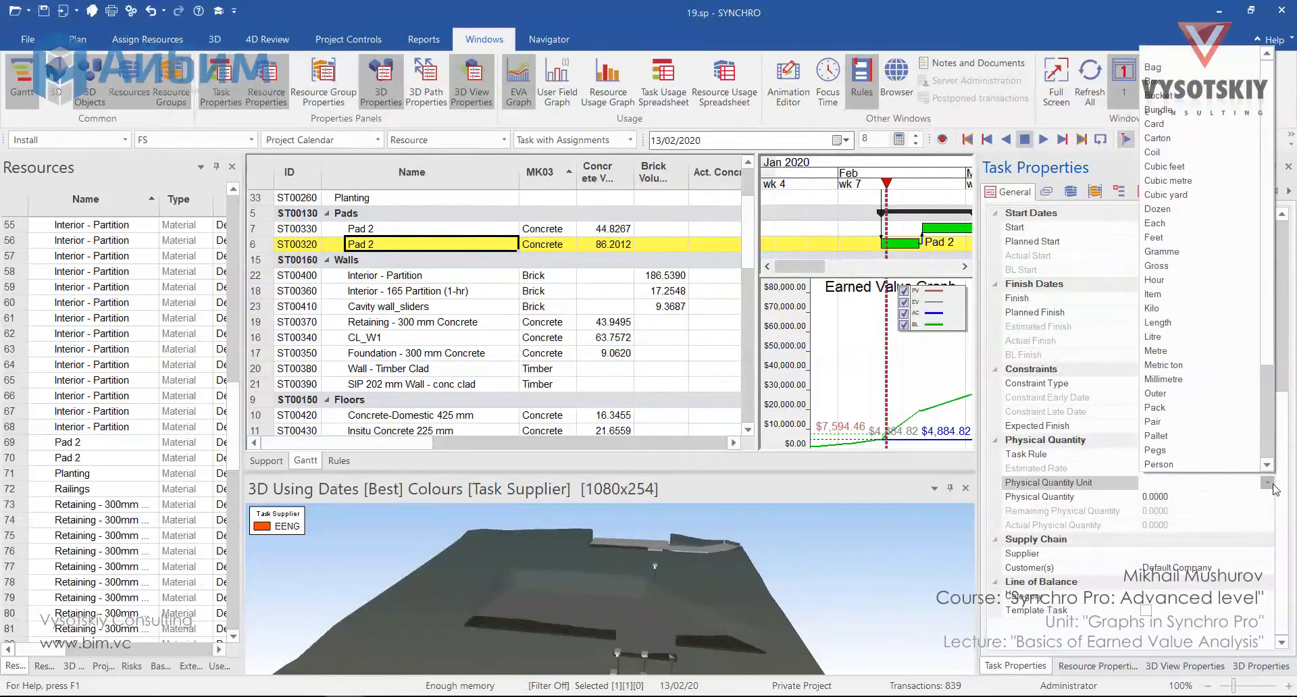
left_click(1172, 181)
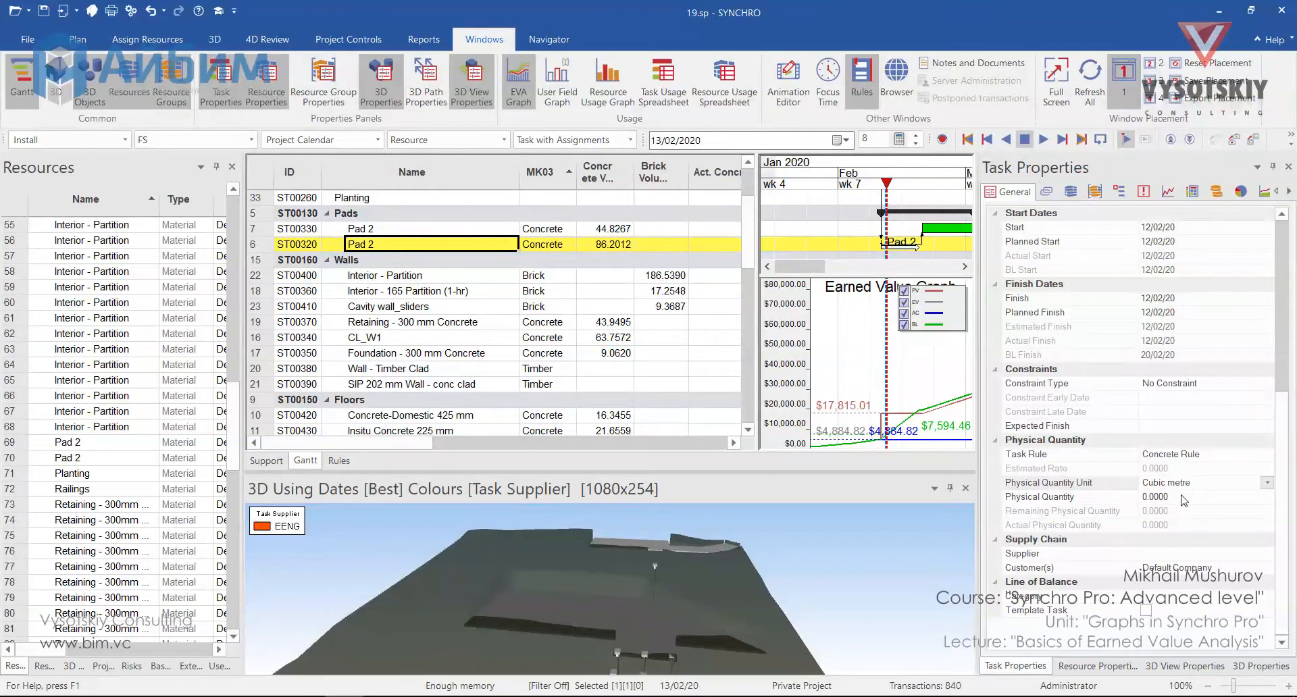
Copy task ST00320's concrete volume from the task table into its Physical Quantity property.
left_click(617, 245)
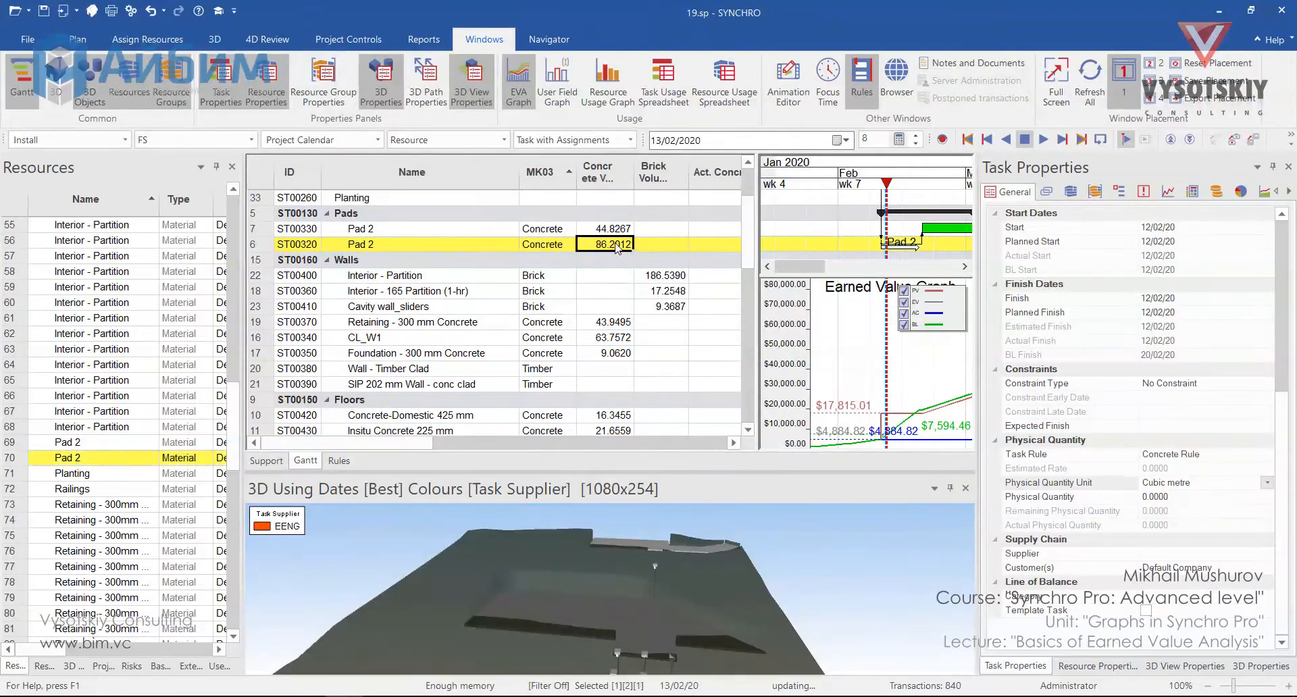
left_click(624, 247)
key("ctrl+a")
key("ctrl+c")
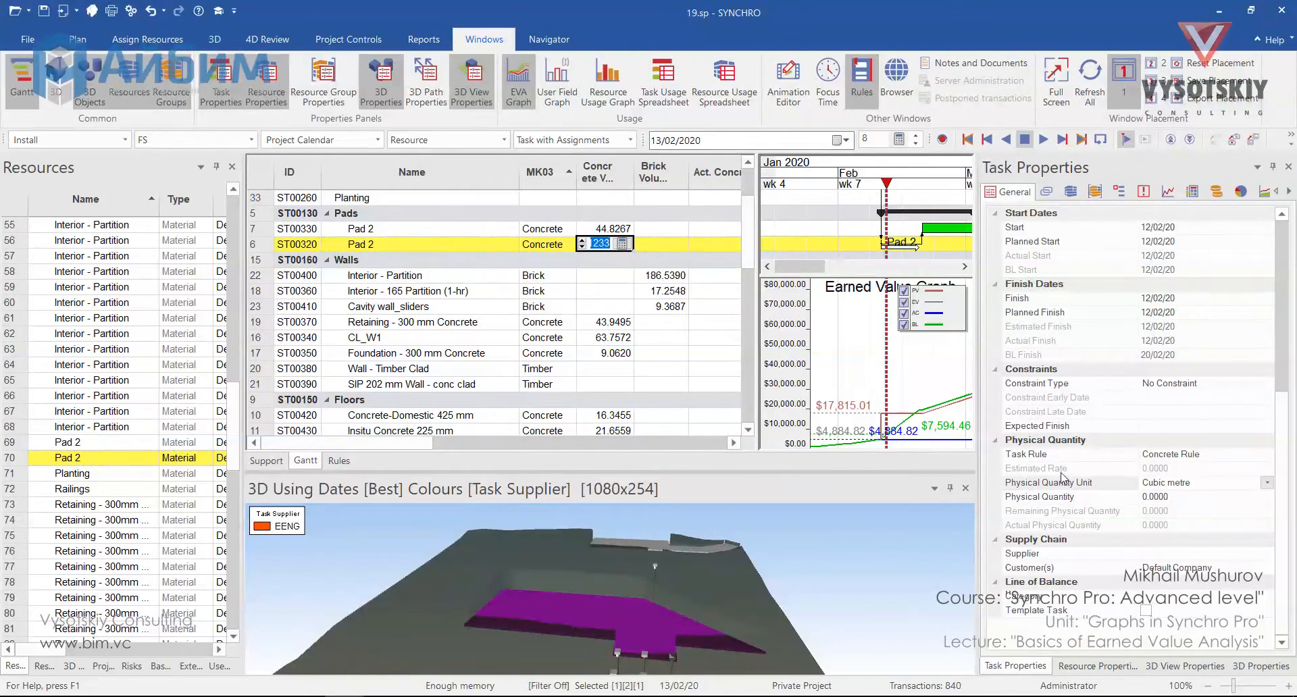
left_click(1166, 496)
key("ctrl+v")
key("Return")
Set the Pad 2 task's status to Started.
left_click_drag(1284, 483, 1277, 283)
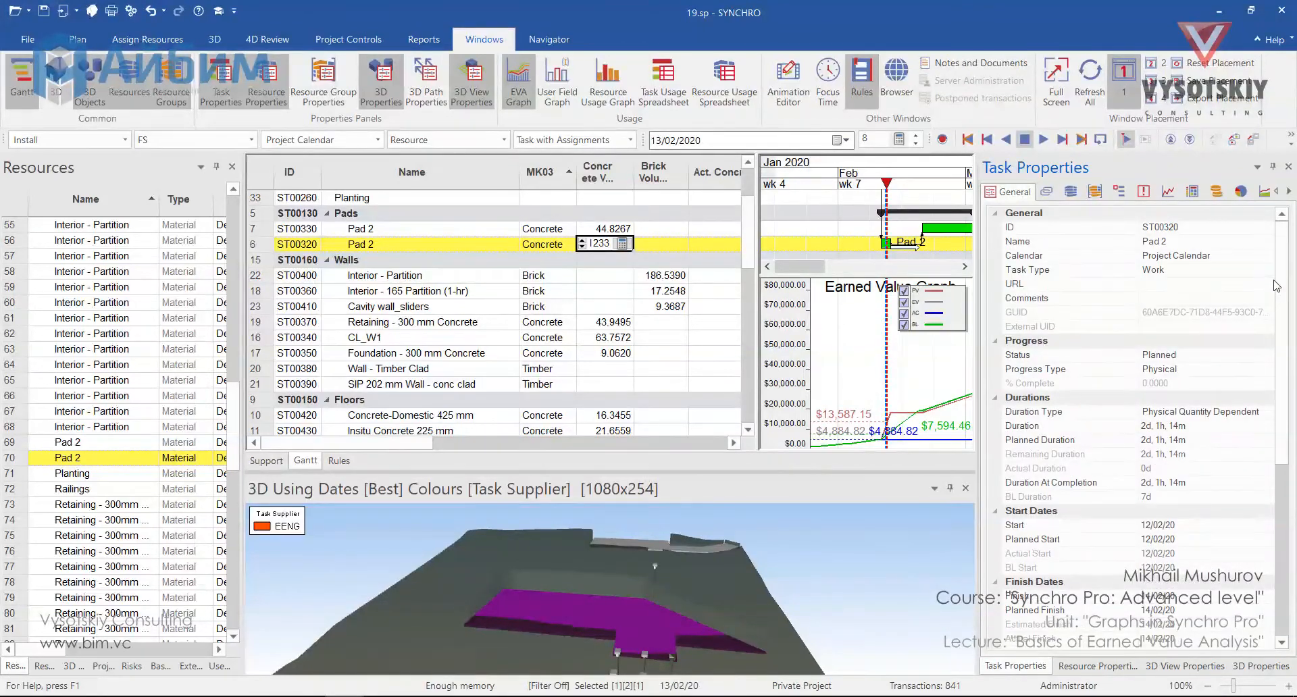
left_click(1265, 357)
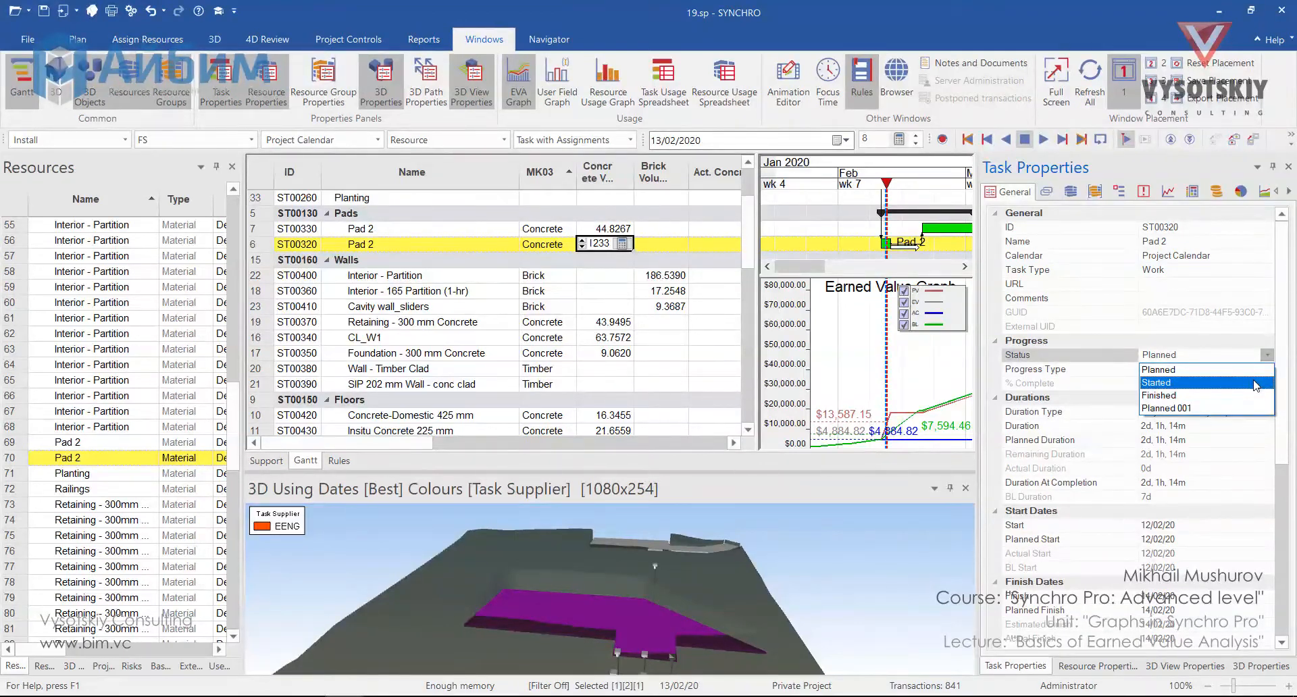
left_click(1255, 383)
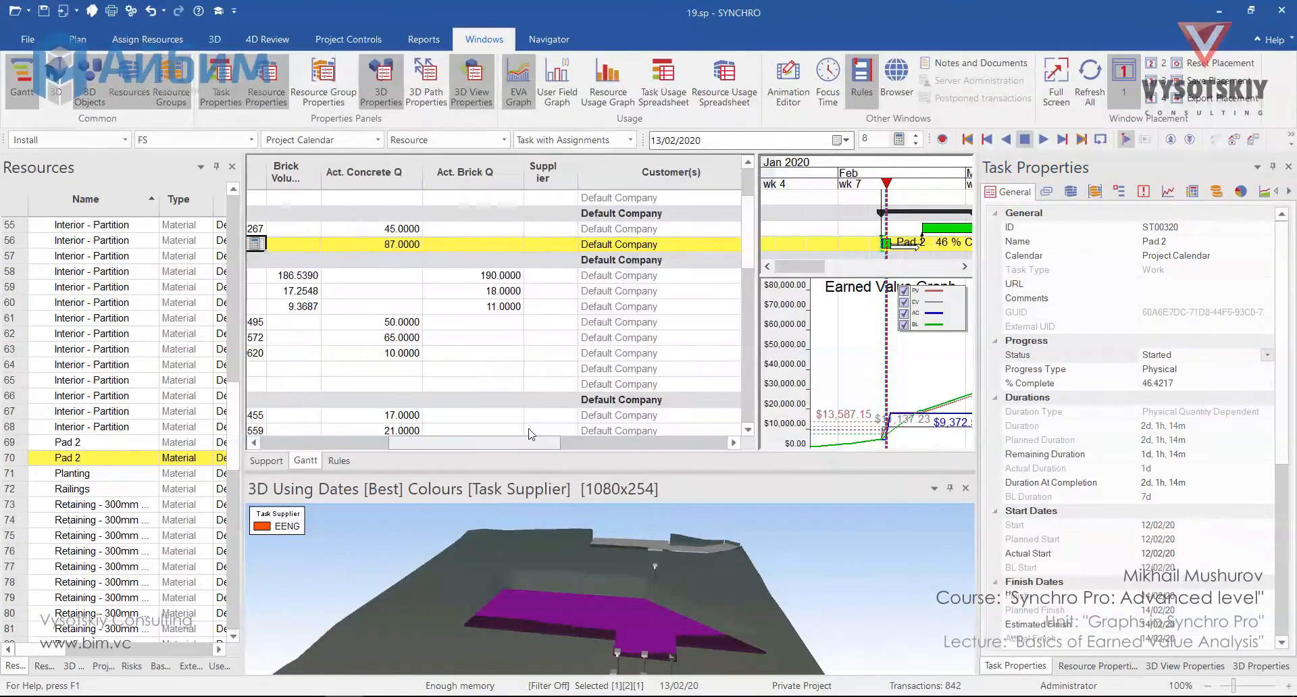
Set the started Pad 2 task's % Complete to 50.
left_click_drag(529, 432, 624, 414)
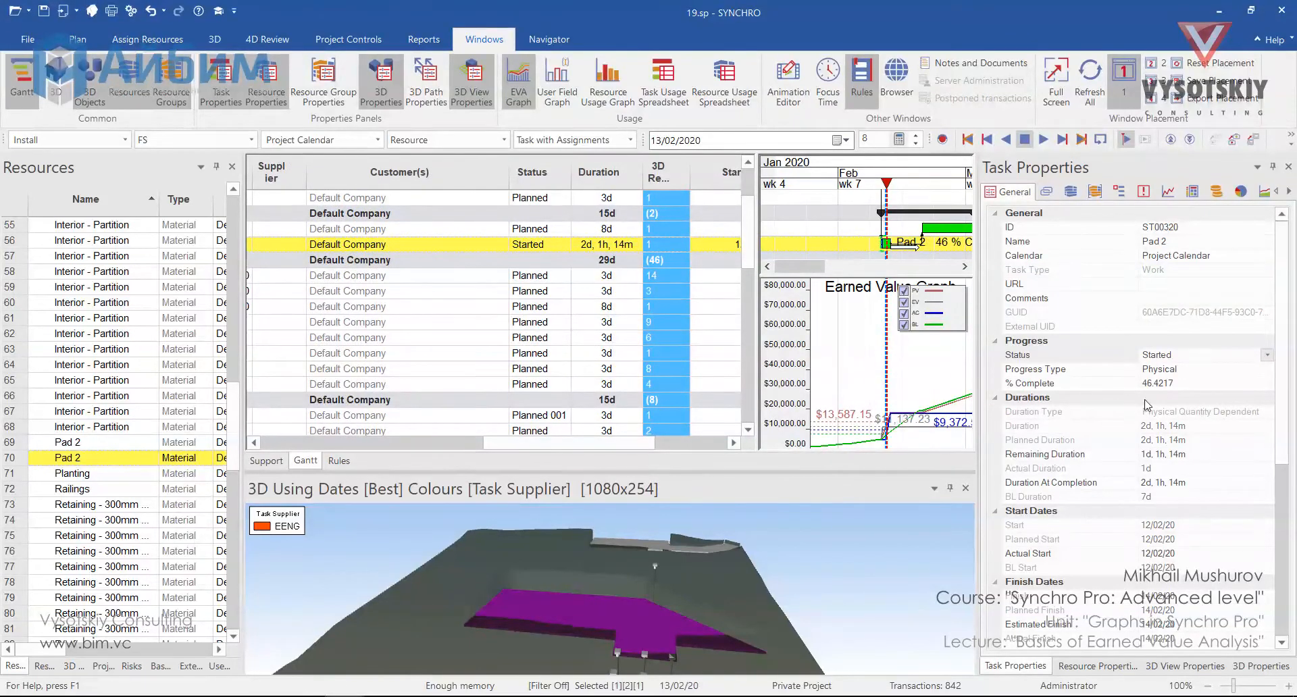
left_click(1185, 383)
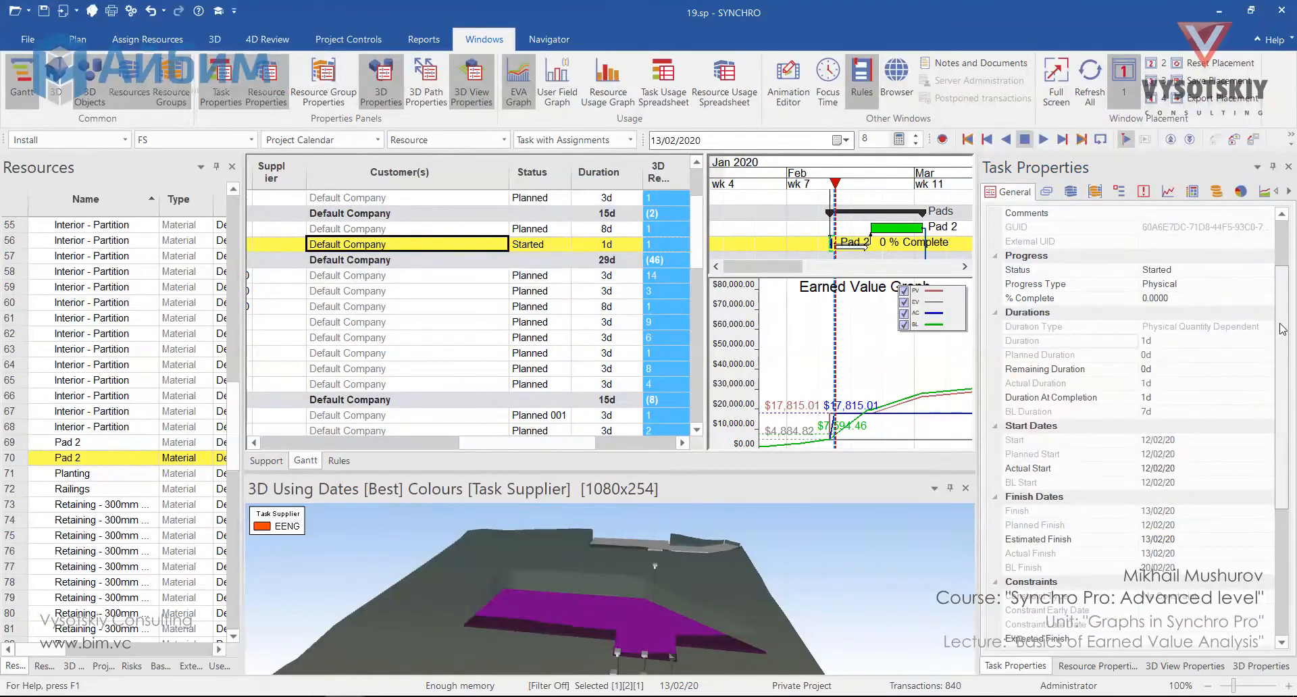
left_click(1182, 299)
left_click_drag(1188, 300, 1121, 297)
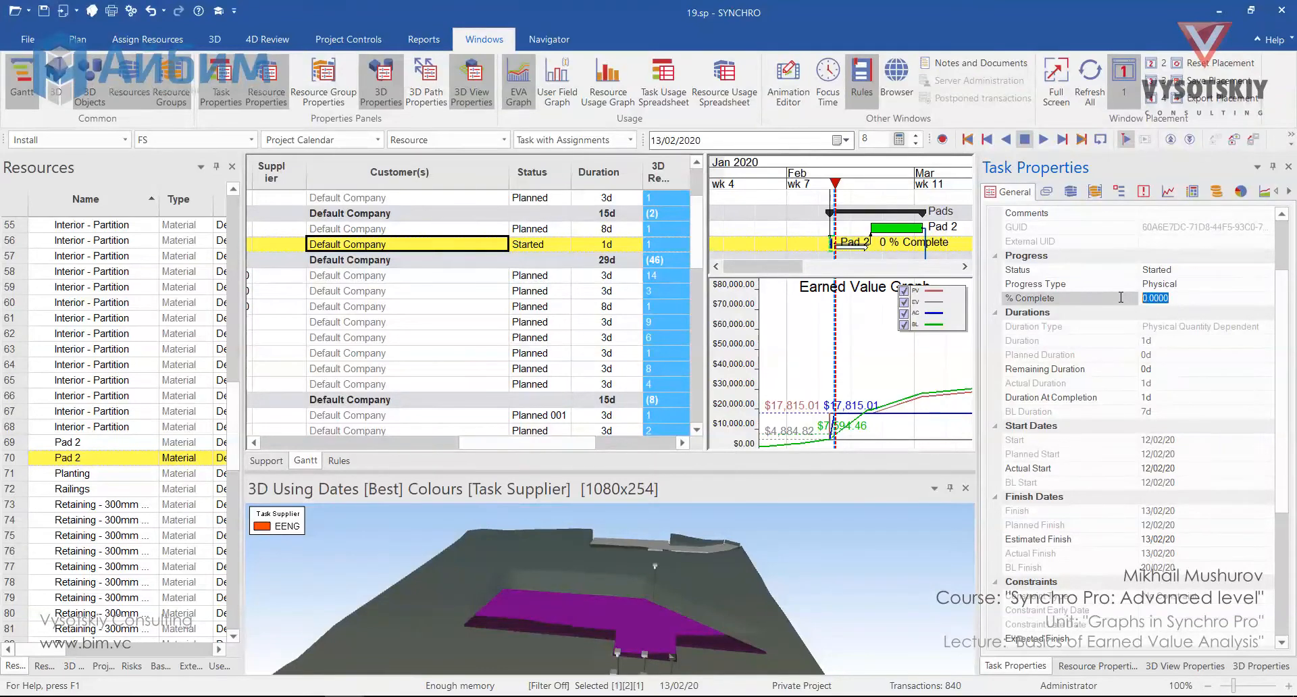
type("50")
key("Return")
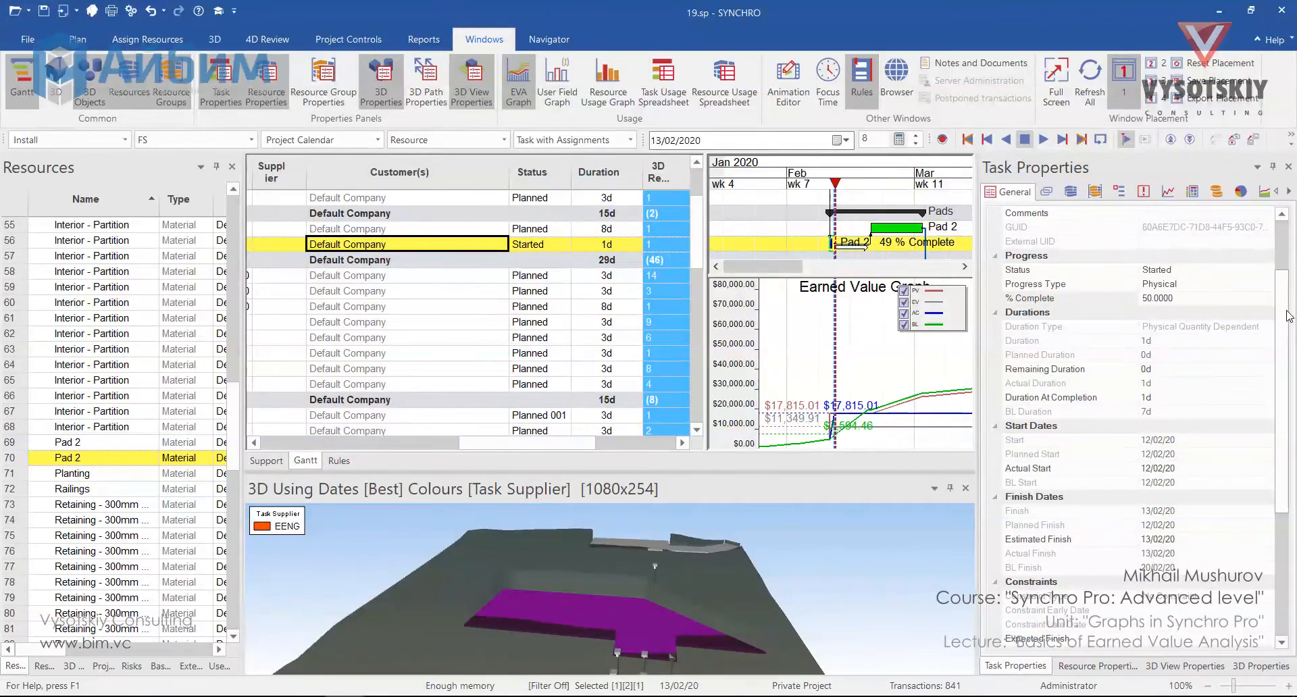
Check the Pad 2 task's physical quantities and set its % Complete to 60.
left_click_drag(1281, 311, 1295, 444)
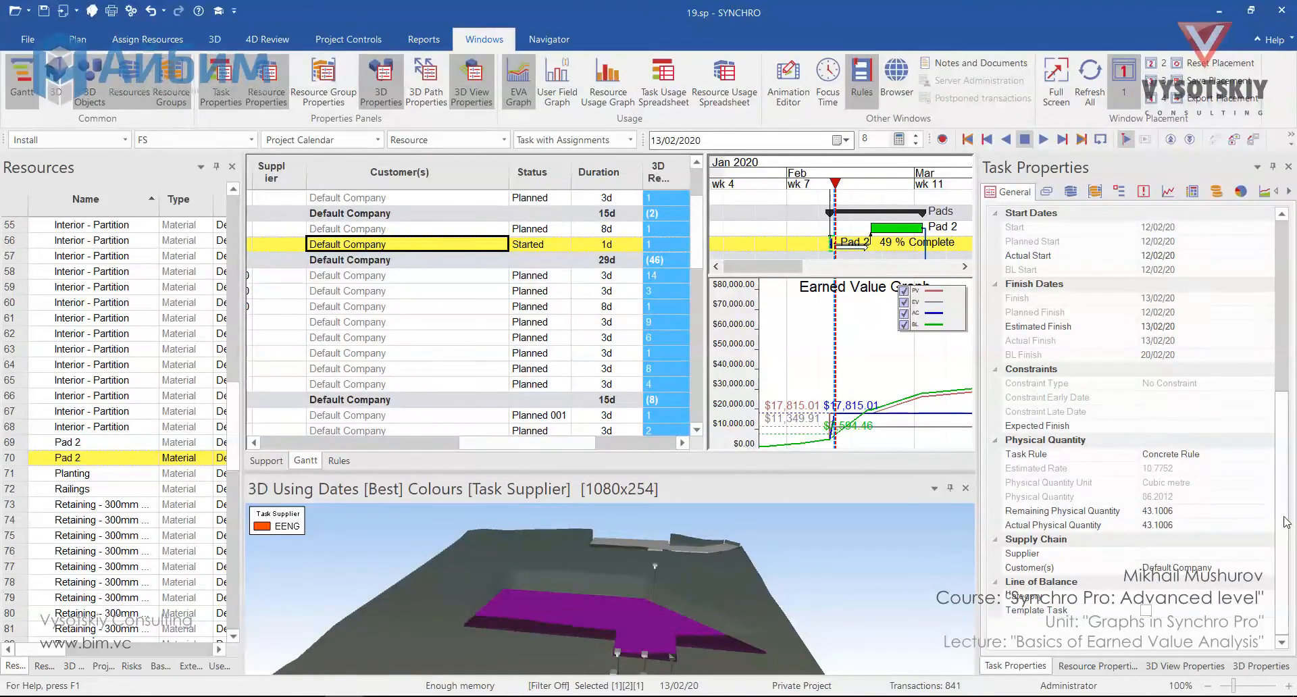
scroll(1285, 522, "up", 5)
left_click(1116, 326)
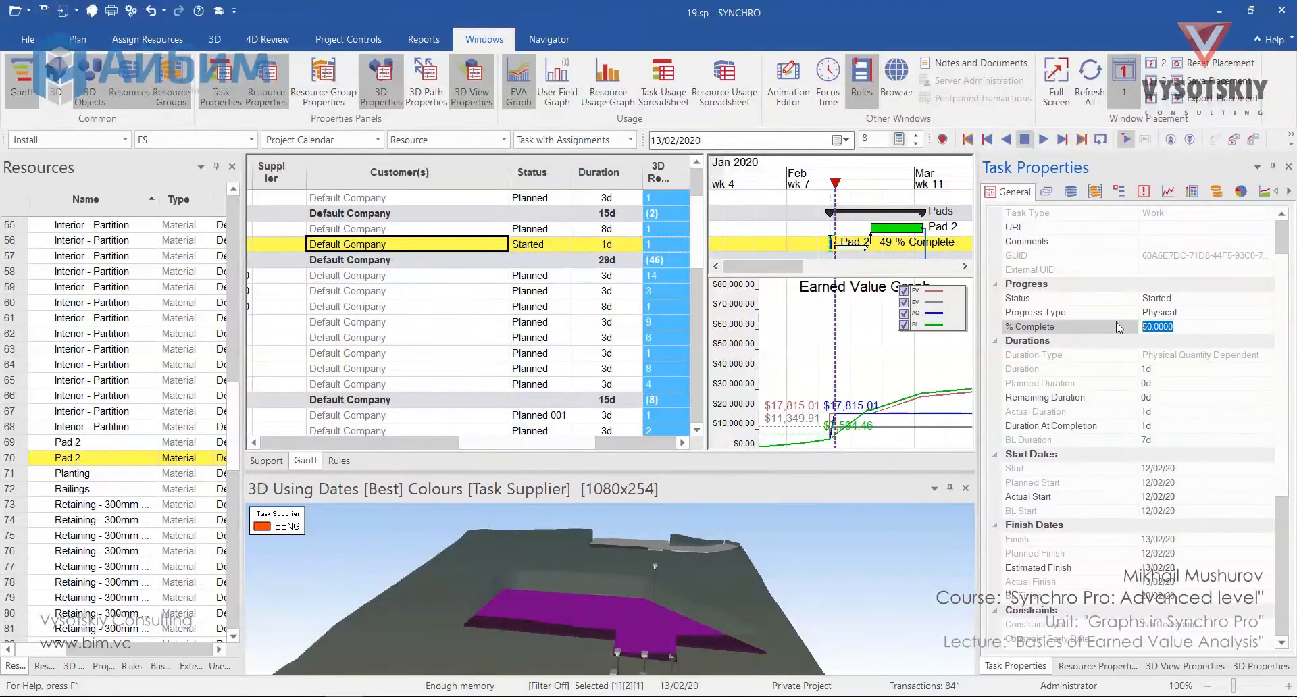
type("60")
left_click(1177, 402)
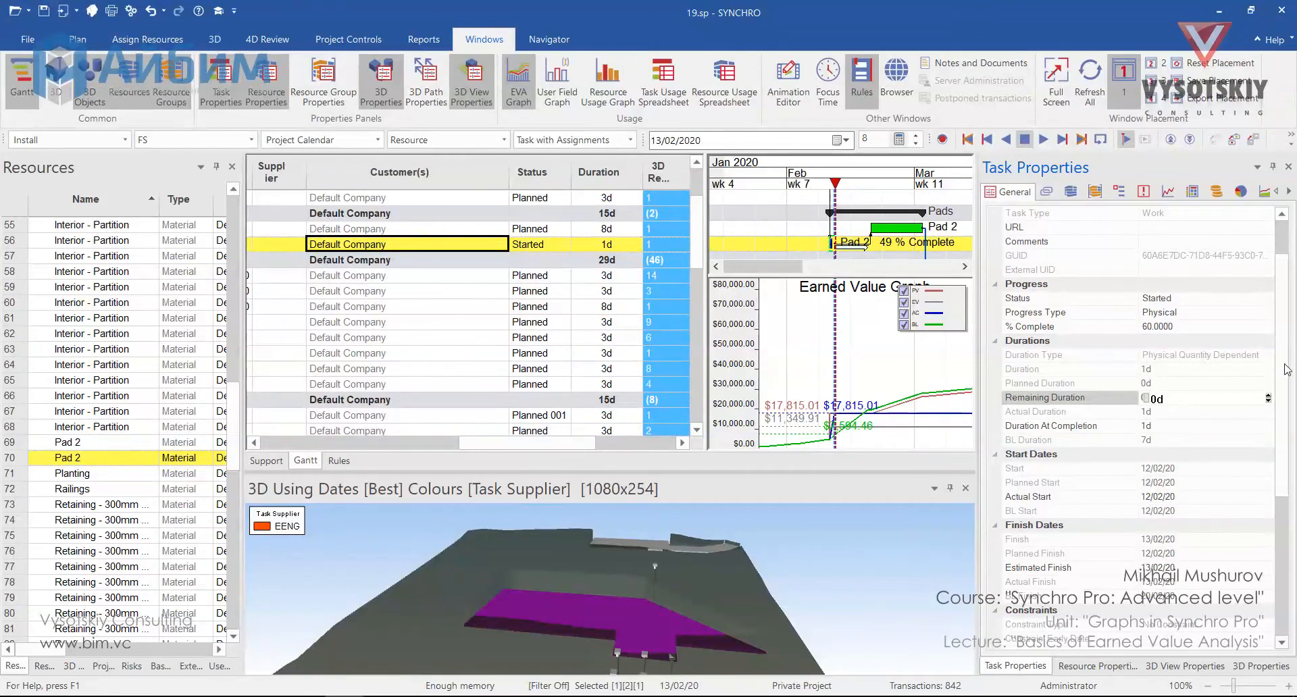
left_click_drag(1287, 370, 1289, 408)
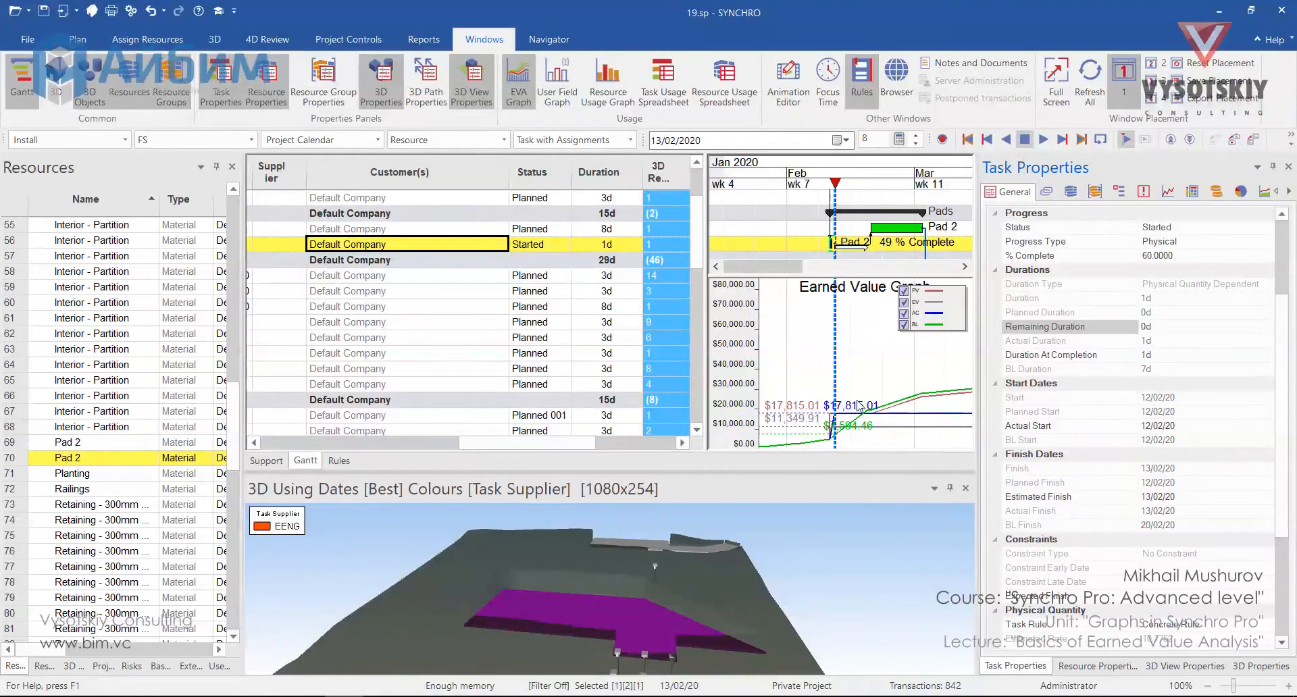
Set the Actual Units of the Pad 2 material resource assigned to the task to 25 m3.
left_click(1070, 192)
left_click(1183, 338)
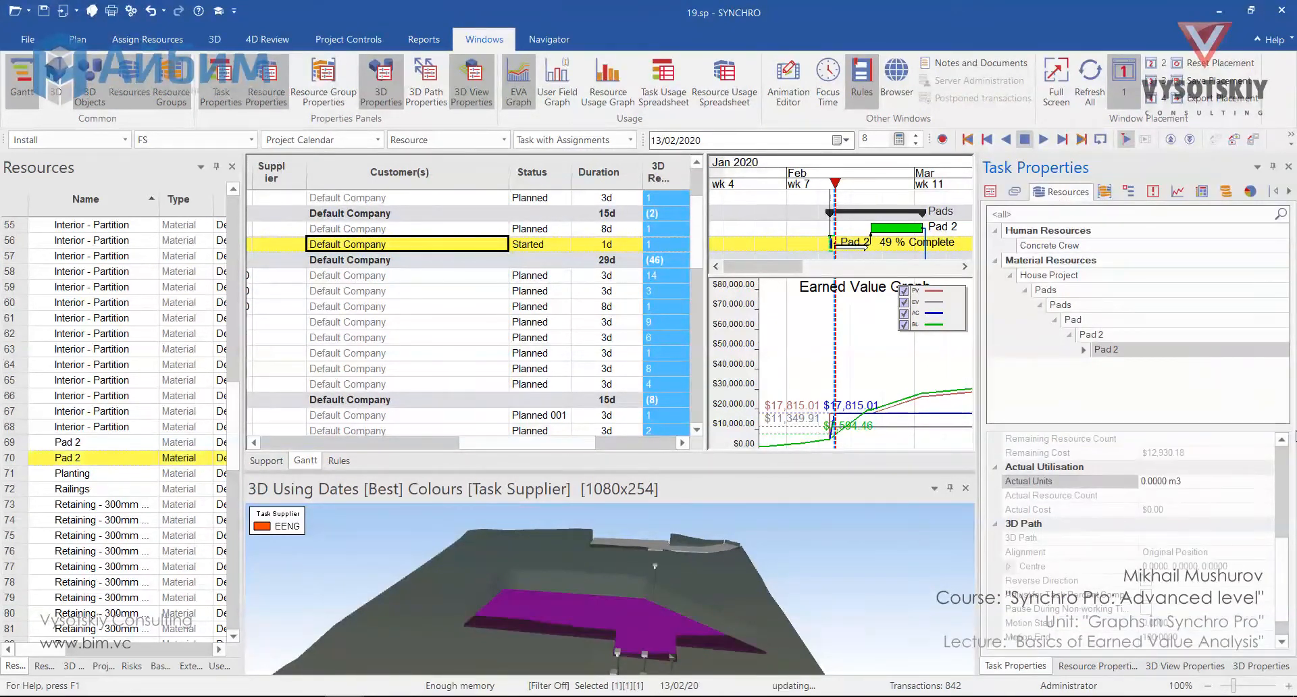
scroll(1277, 568, "down", 1)
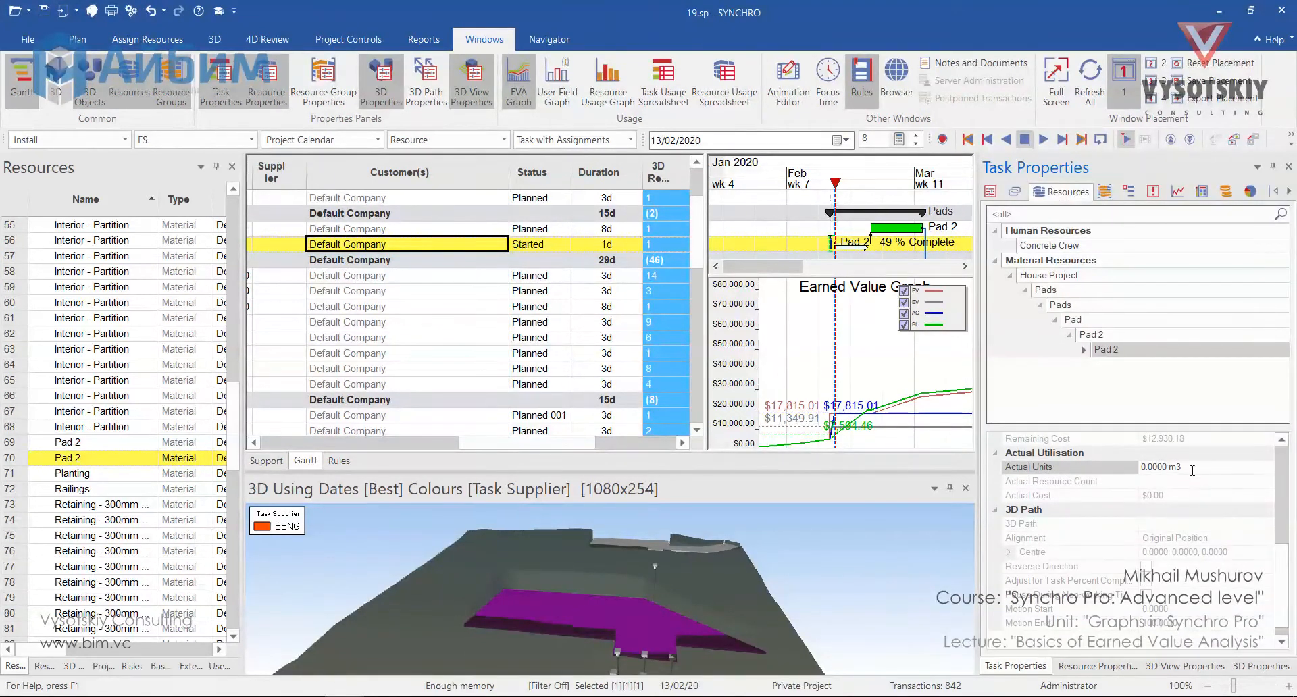
left_click(1141, 467)
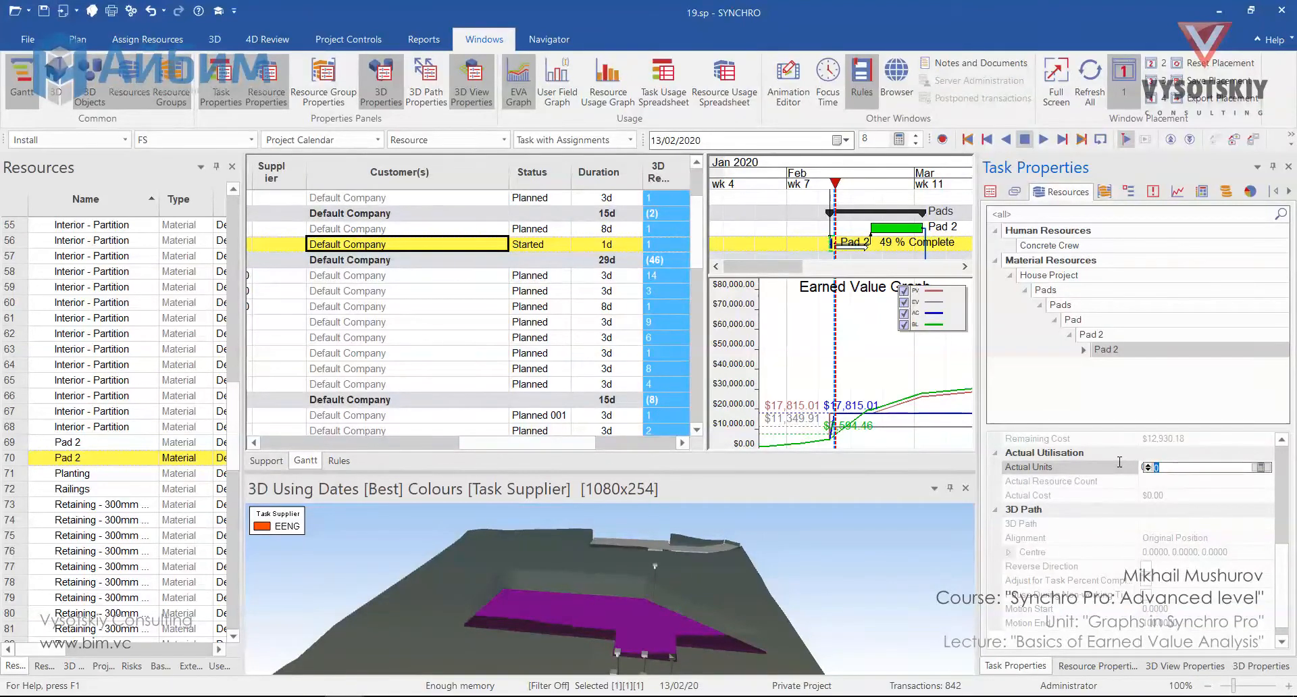
left_click_drag(1285, 545, 1290, 519)
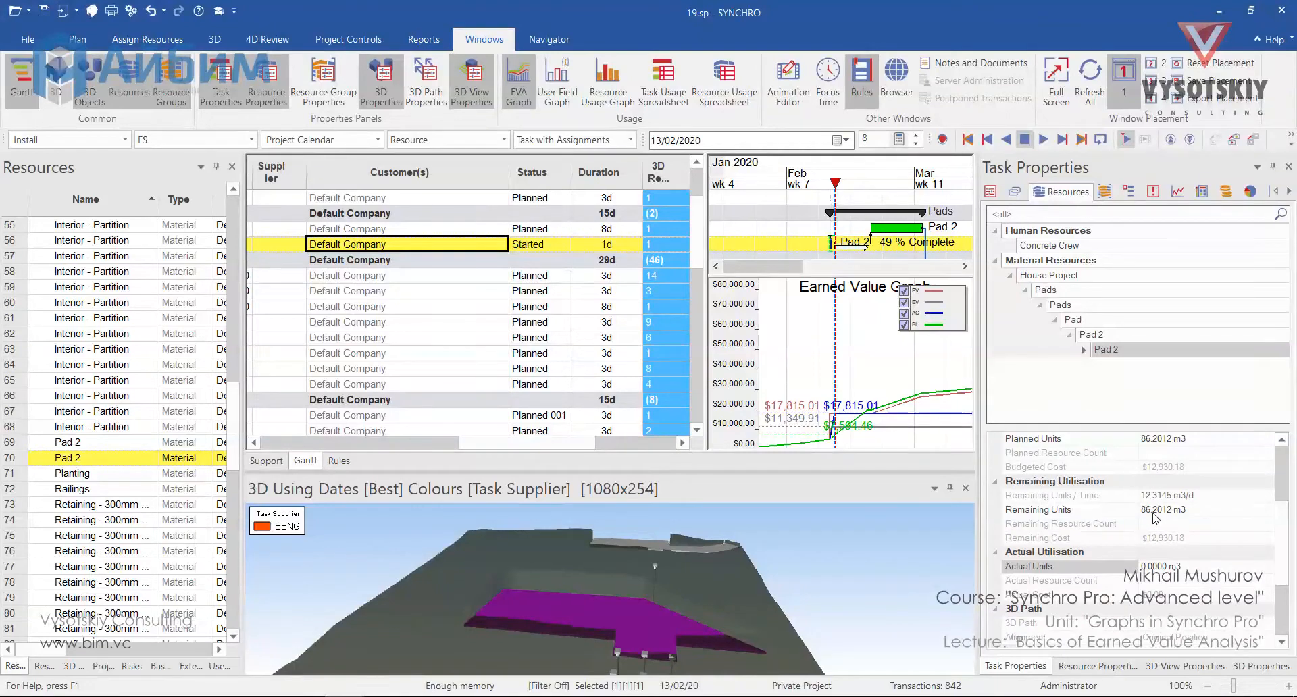
left_click(1147, 566)
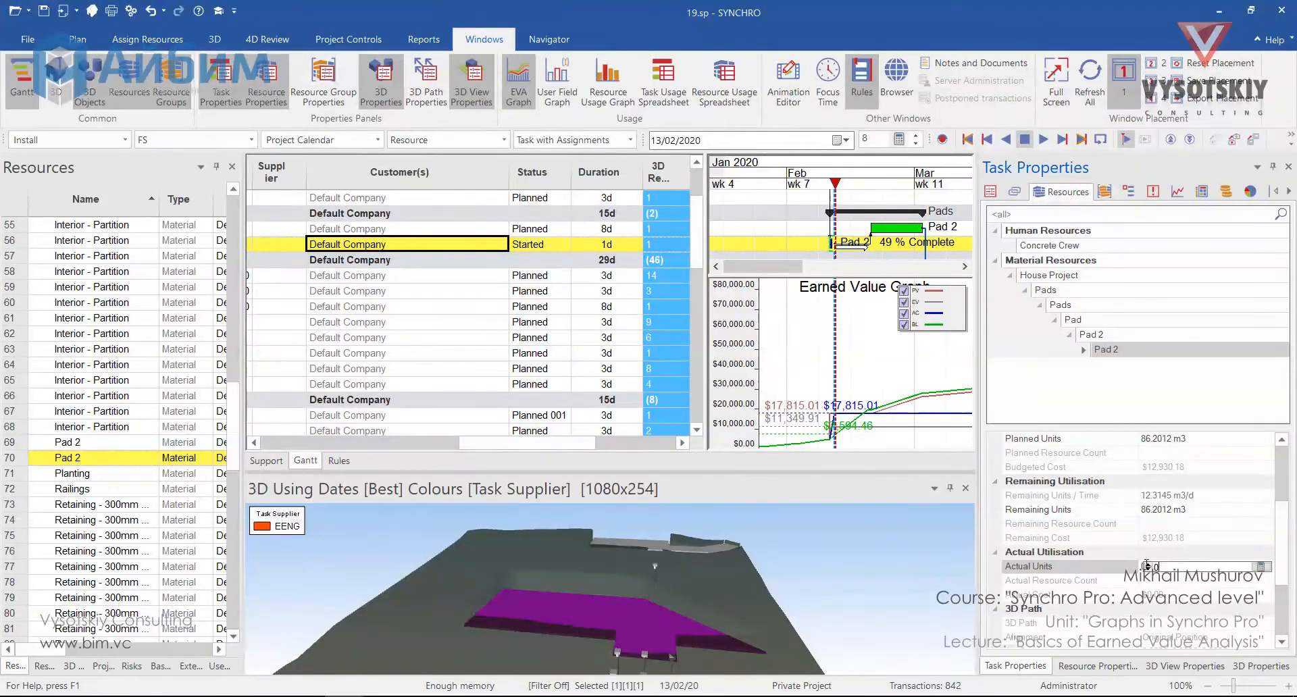
type("25")
key("Return")
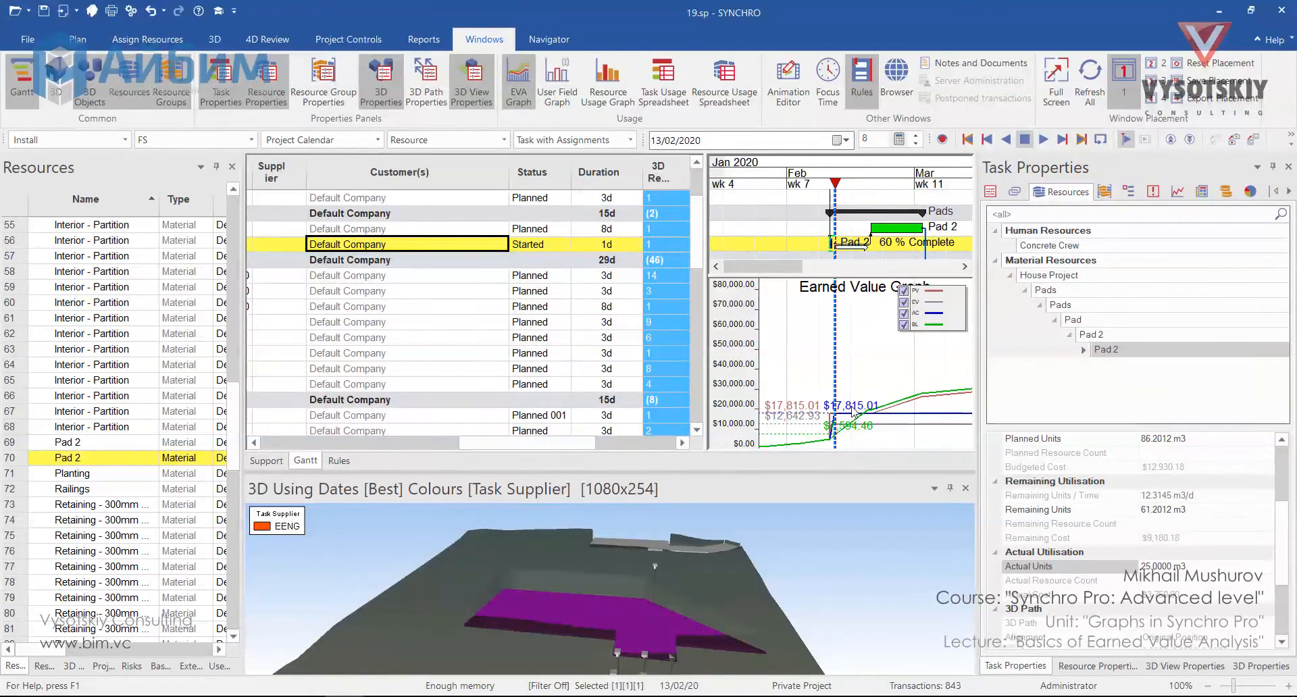
Examine the Pad 2 task's general progress properties and its EVA cost and schedule indicators.
left_click(991, 192)
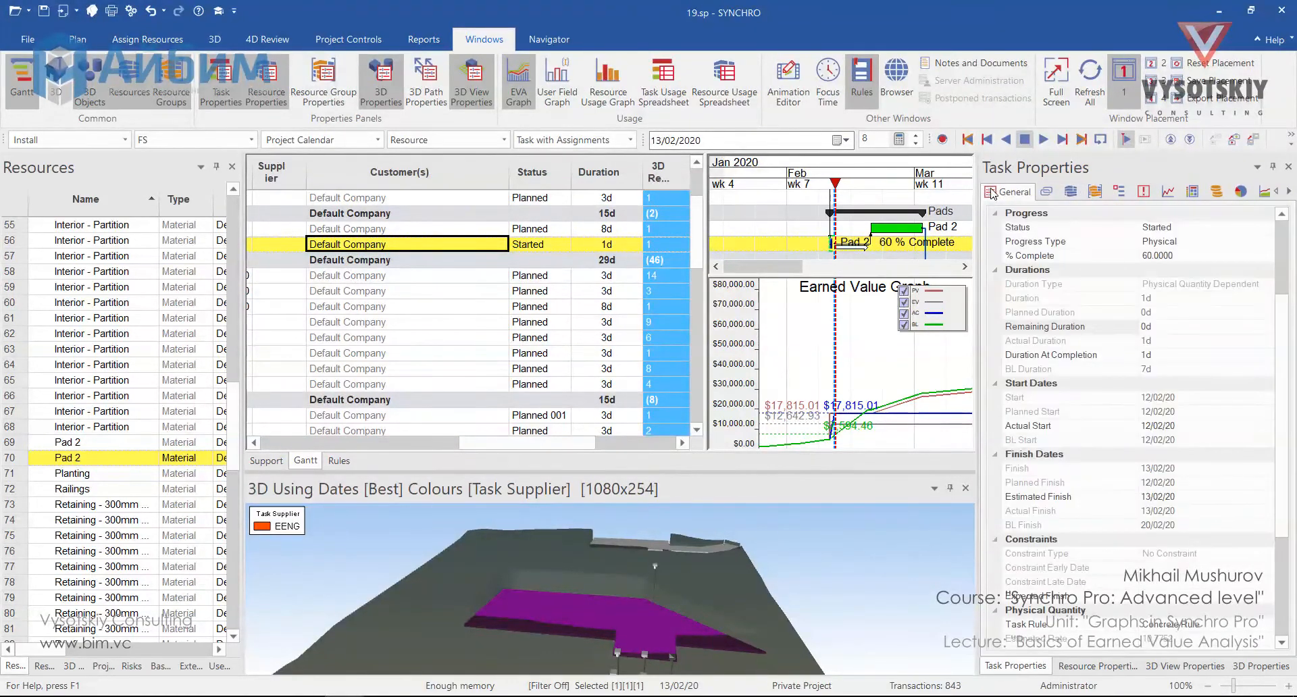
mouse_move(1285, 400)
left_mouse_down()
mouse_move(1285, 439)
mouse_move(1284, 399)
left_mouse_up()
mouse_move(1281, 325)
left_mouse_down()
mouse_move(1286, 392)
mouse_move(1295, 305)
left_mouse_up()
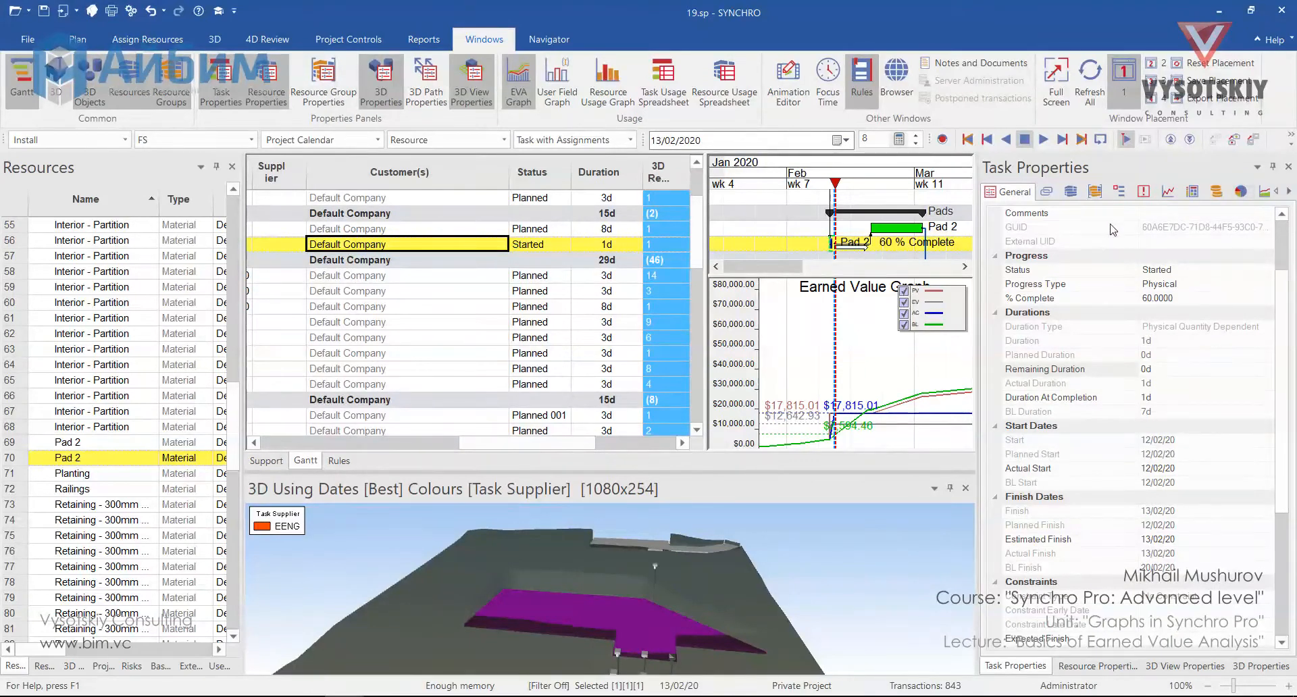
left_click(1264, 193)
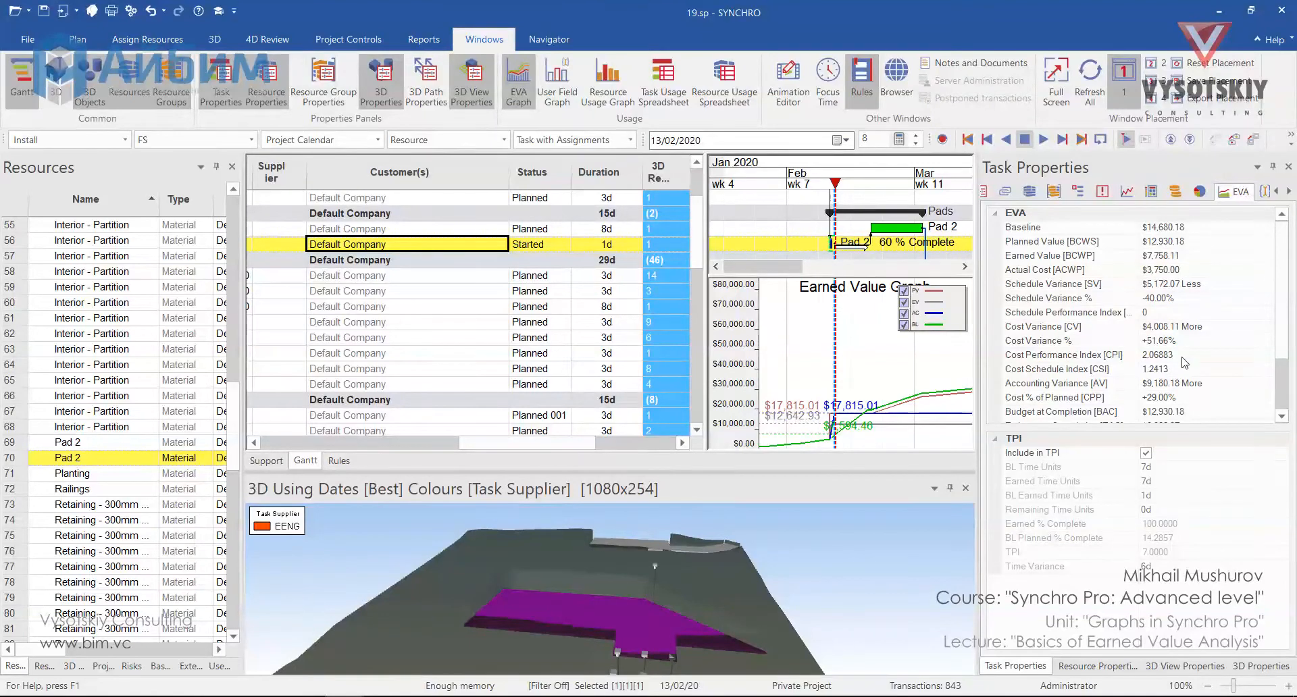
Add an expense report to the Pad 2 task containing a new fixed actual cost of $1,500.
left_click(1152, 192)
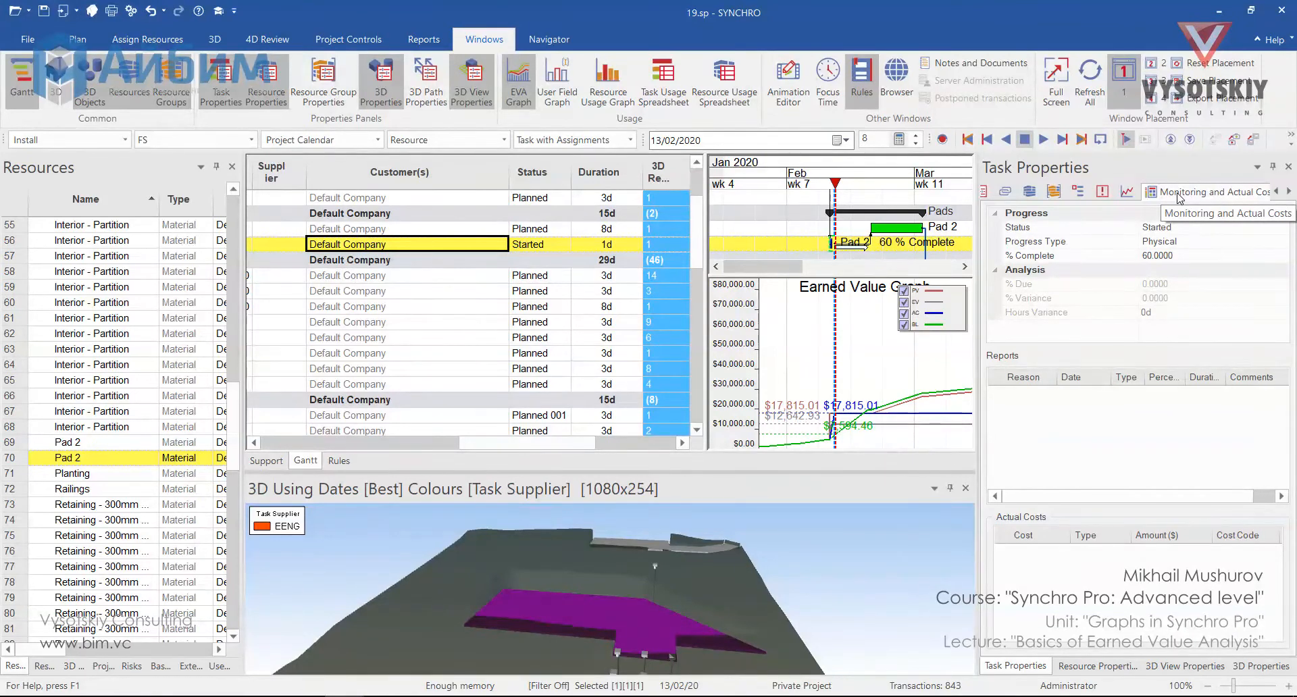
right_click(1028, 405)
left_click(1068, 454)
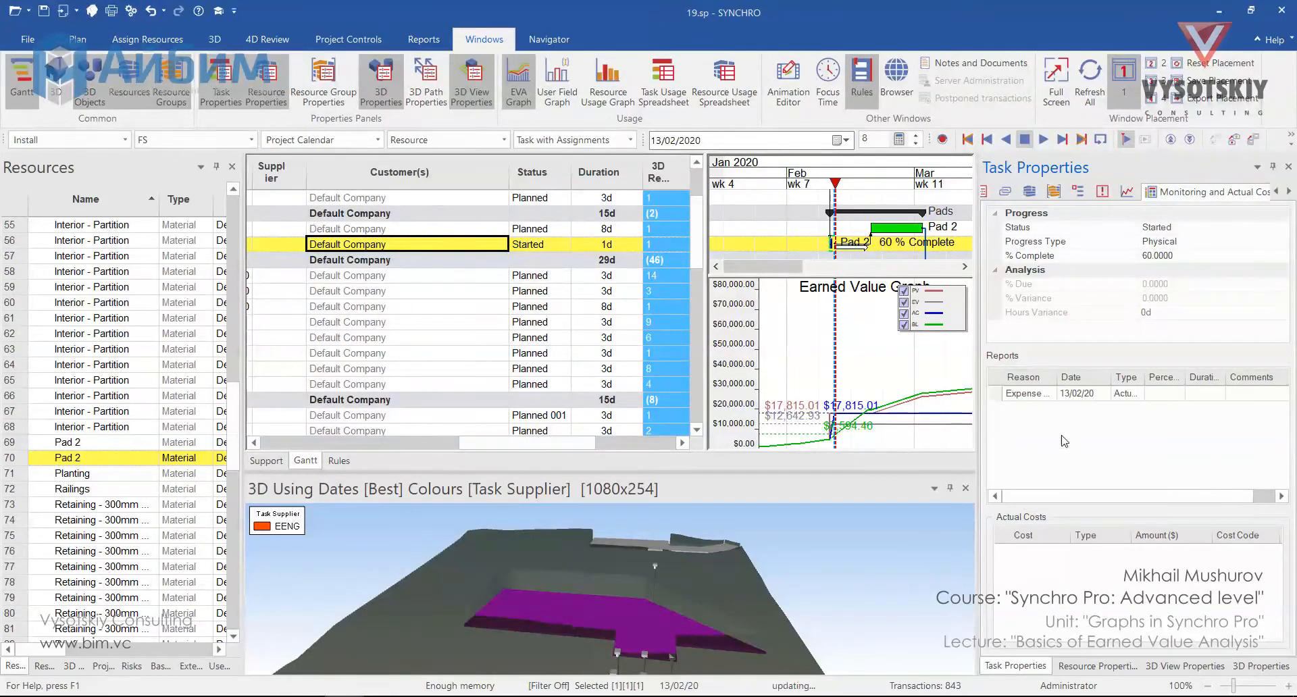
right_click(1084, 569)
left_click(1111, 576)
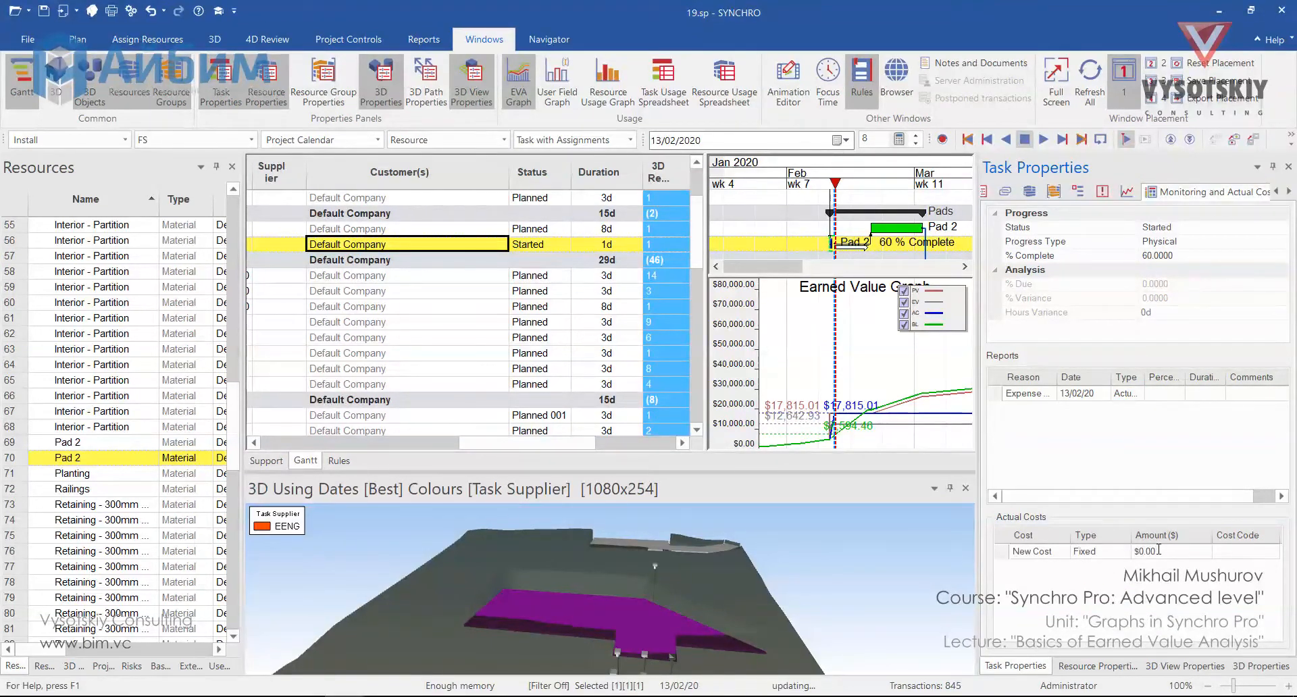
double_click(1132, 550)
type("1,5")
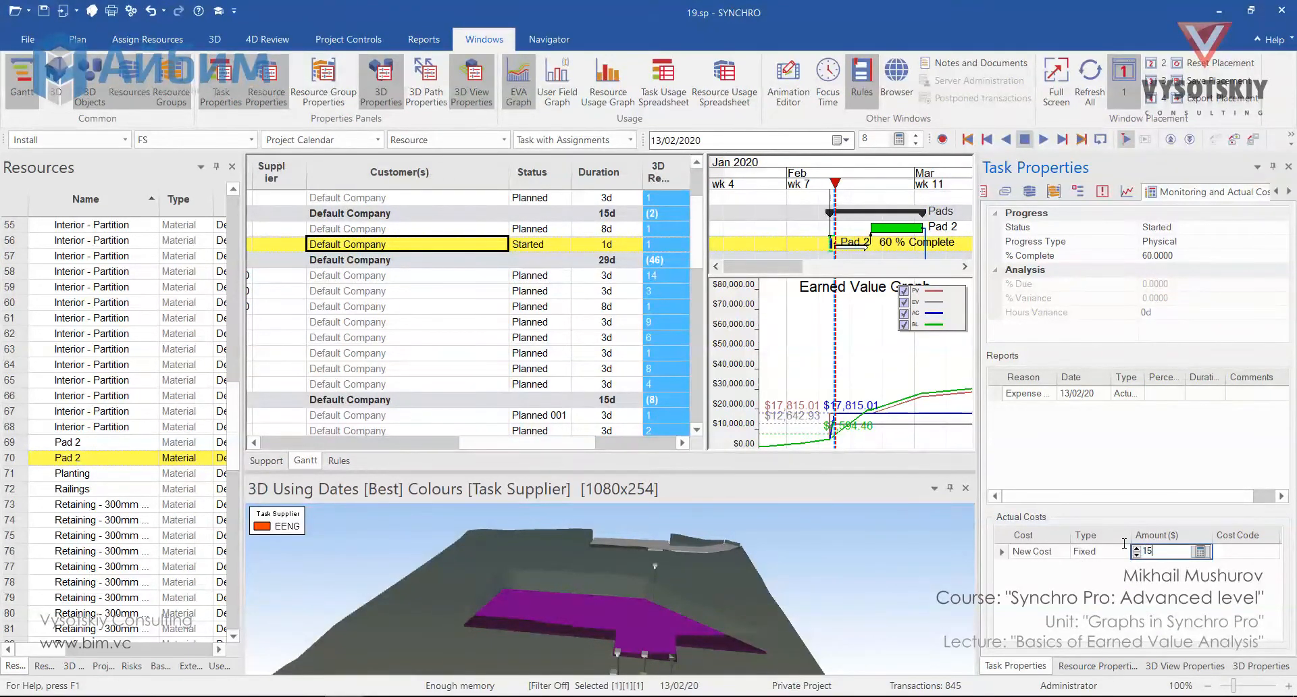
type("00")
key("Return")
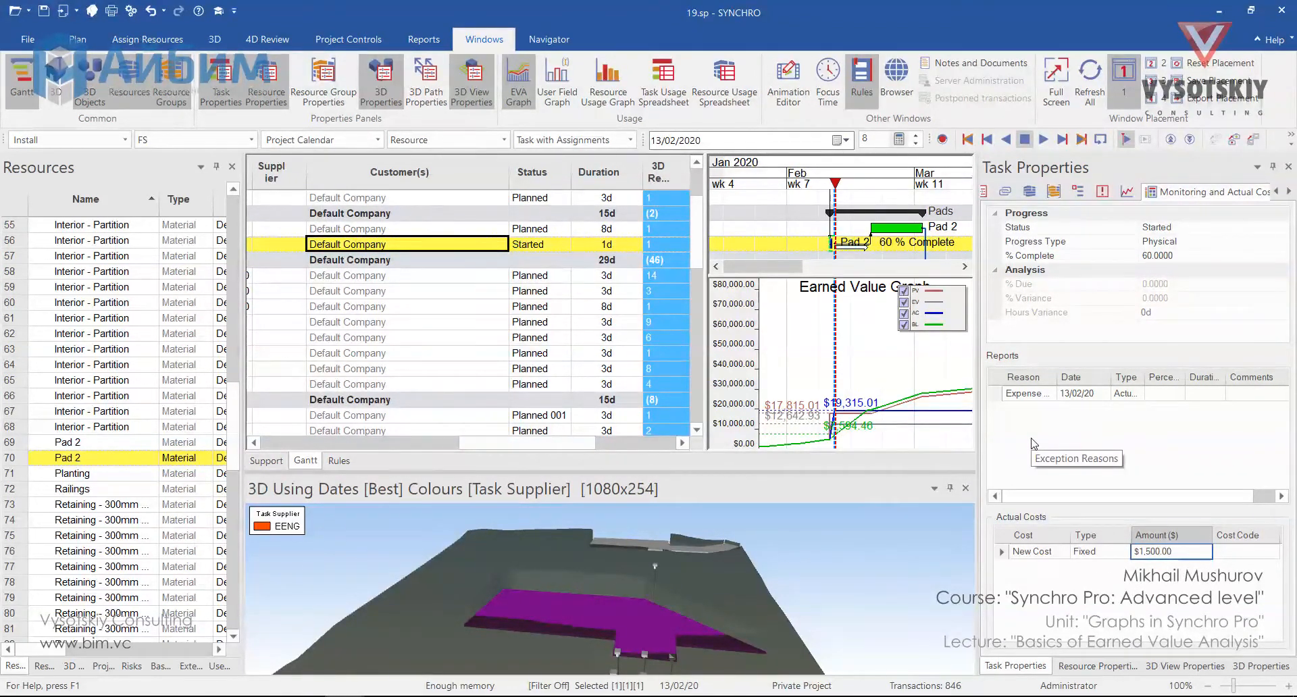
Review the Pad 2 task's EVA indicators, from actual cost through estimate and variance at completion.
left_click(1288, 192)
left_click(1288, 192)
left_click(1209, 193)
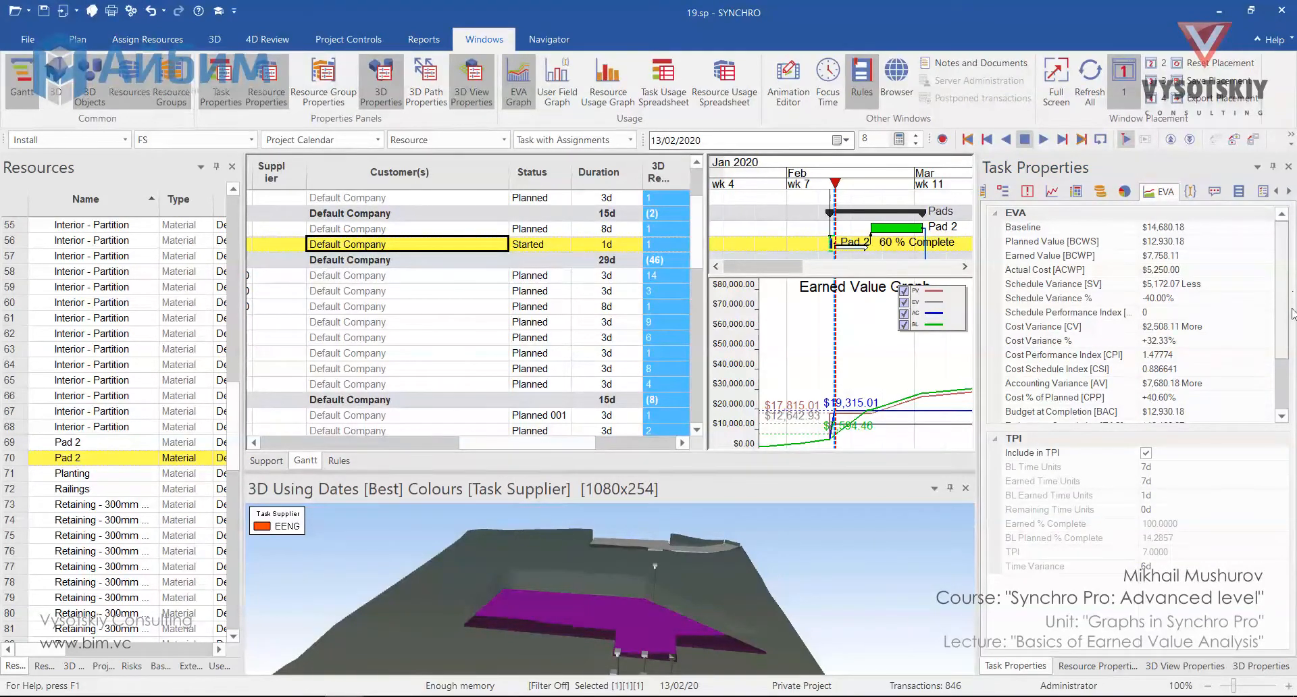
scroll(1293, 325, "down", 3)
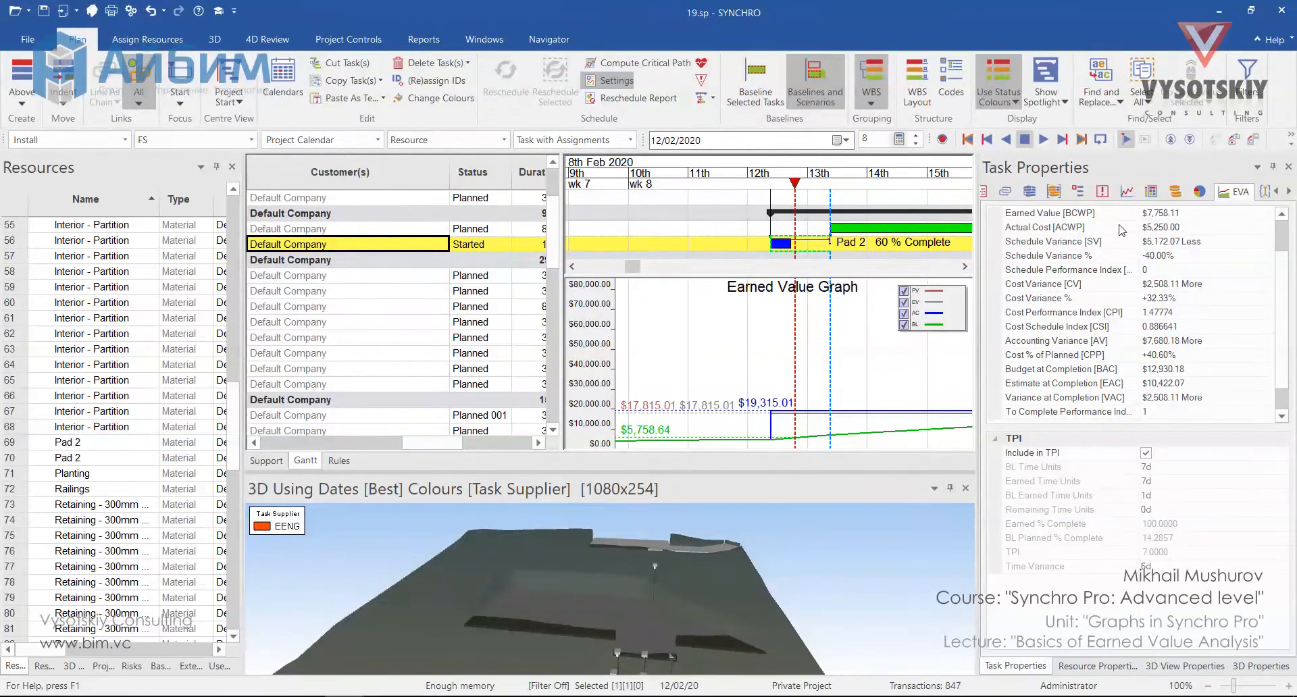
Examine the Pad 2 material resource assignment and the task's progress and physical quantity properties.
left_click(1029, 192)
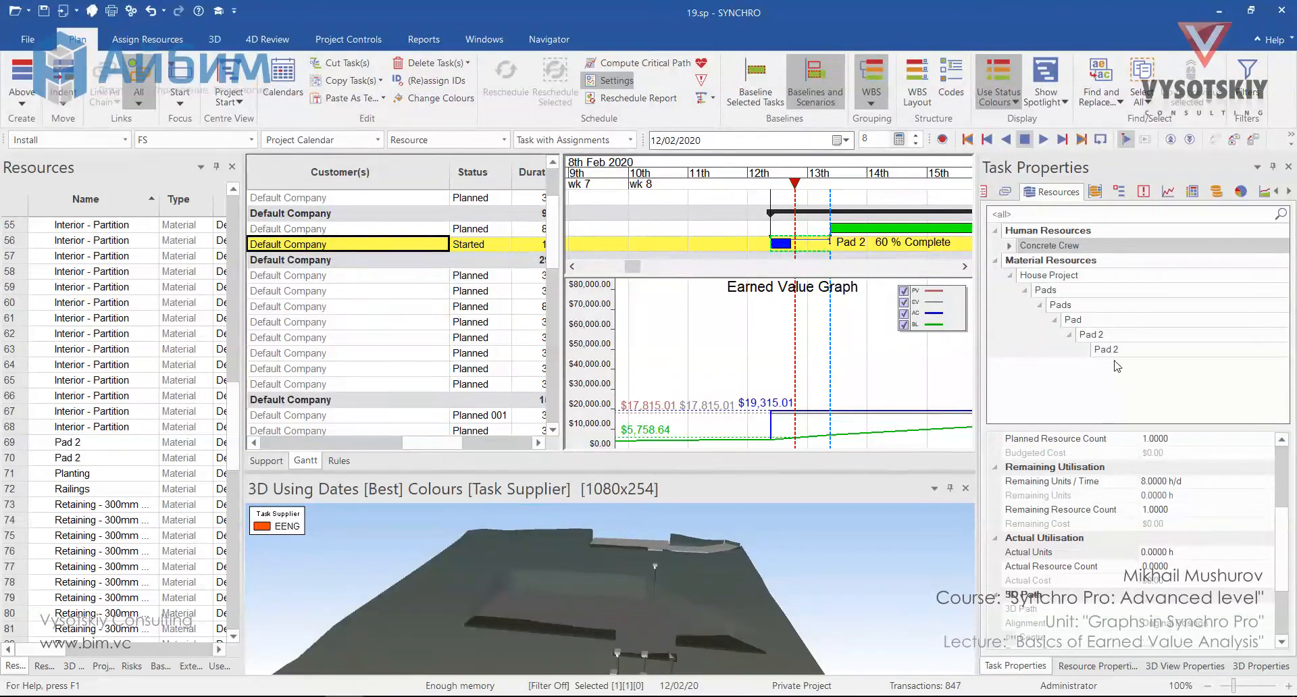
left_click(1129, 349)
left_click(1000, 192)
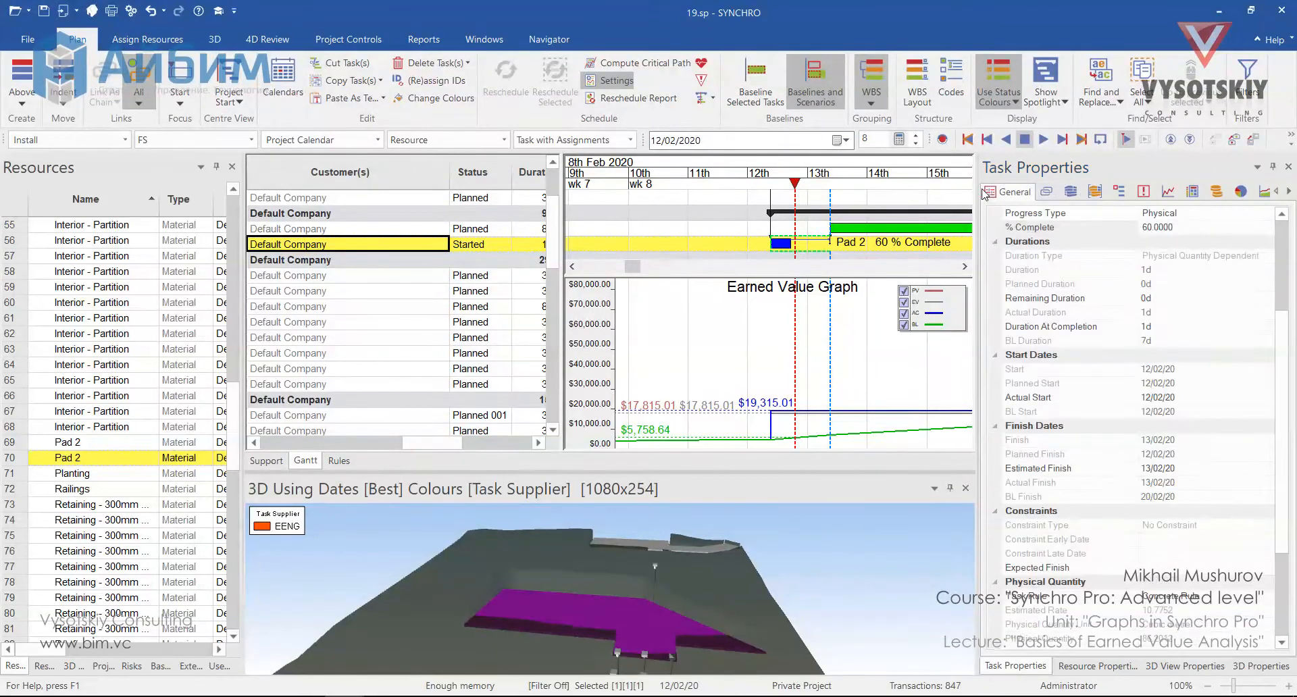
scroll(1174, 376, "down", 2)
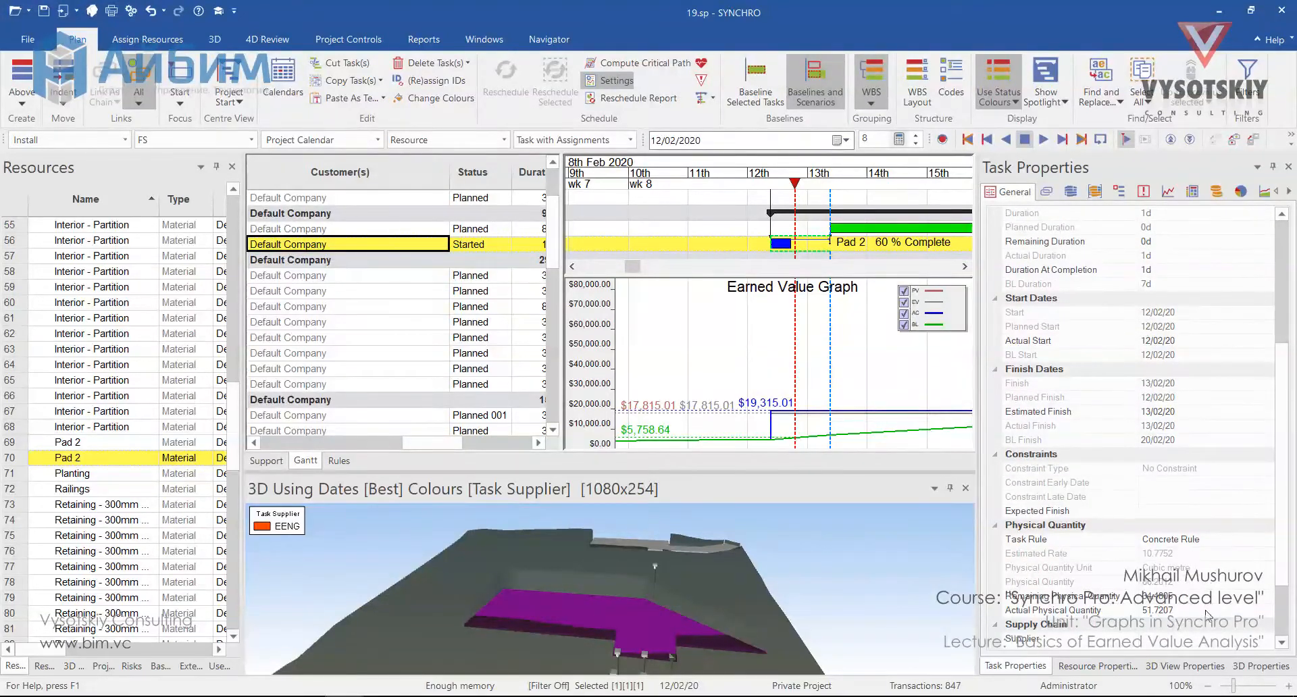
scroll(1207, 607, "up", 4)
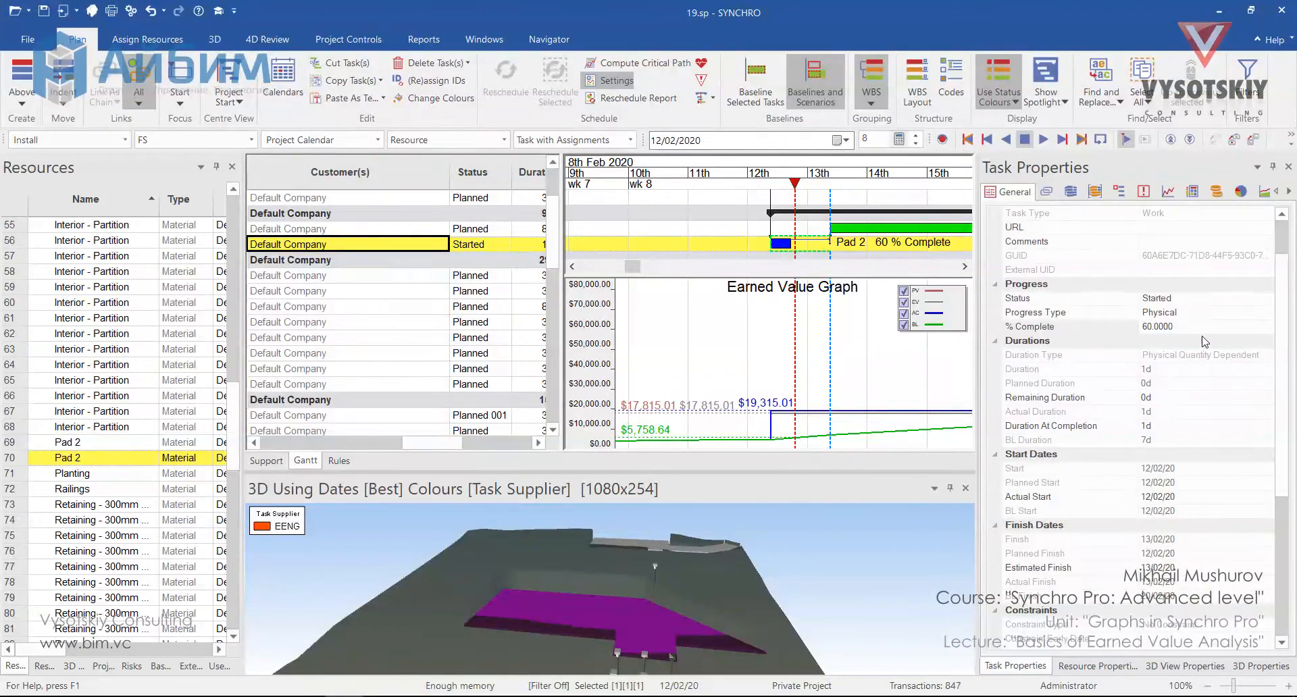